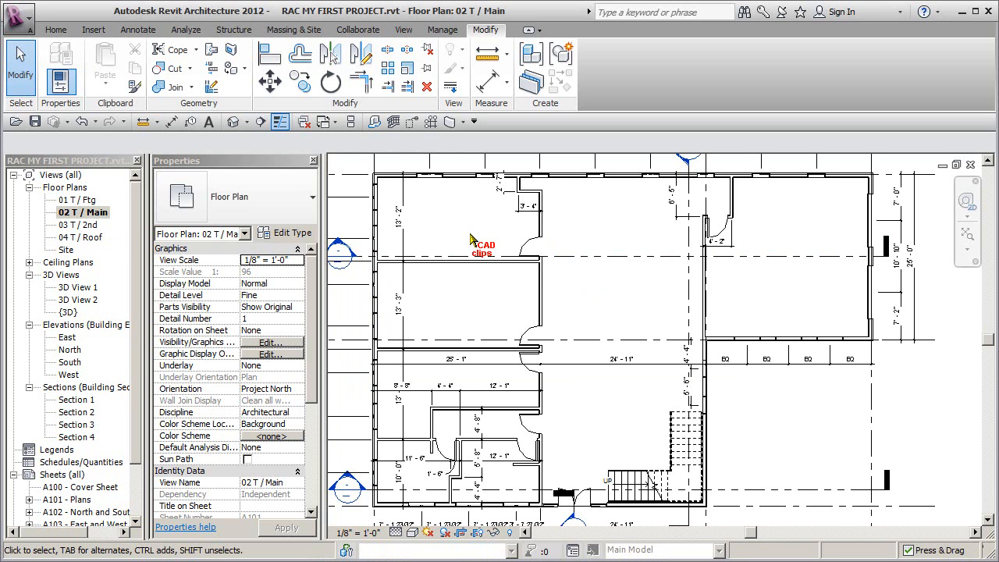
# - Examine which Structural Framing families and W-Wide Flange types are loaded in the project
pyautogui.click(14, 176)
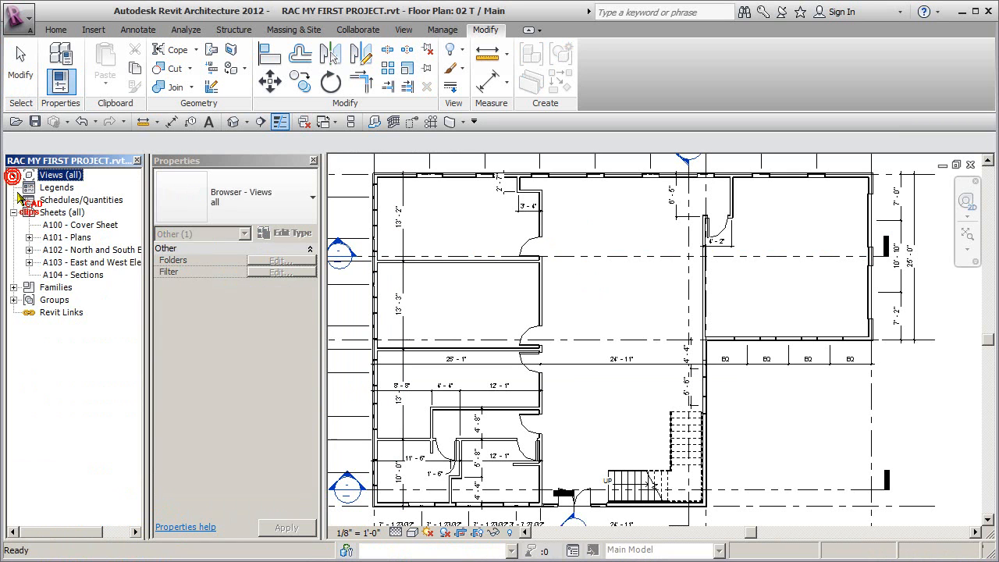
pyautogui.click(14, 288)
pyautogui.scroll(-1, 139, 301)
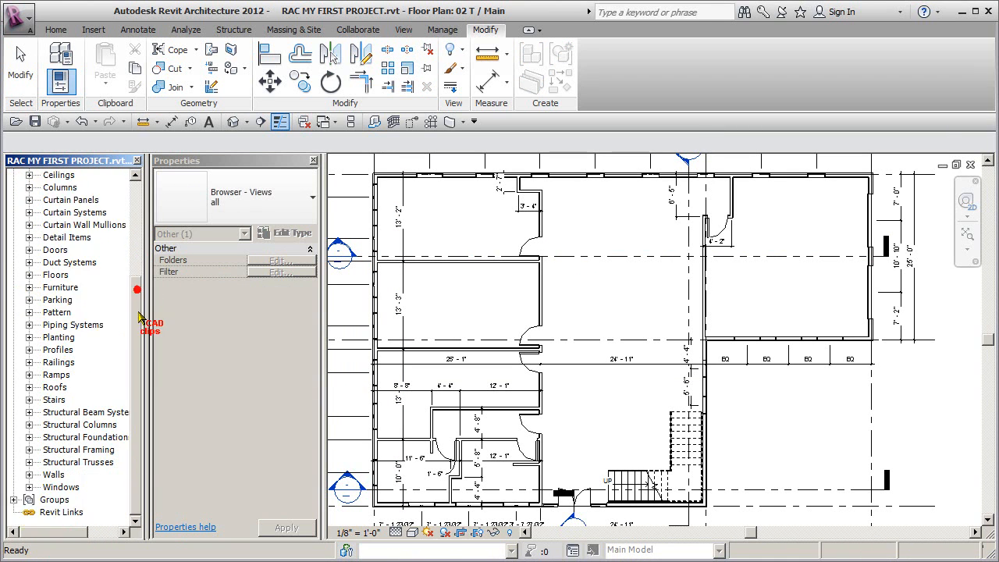
pyautogui.click(29, 450)
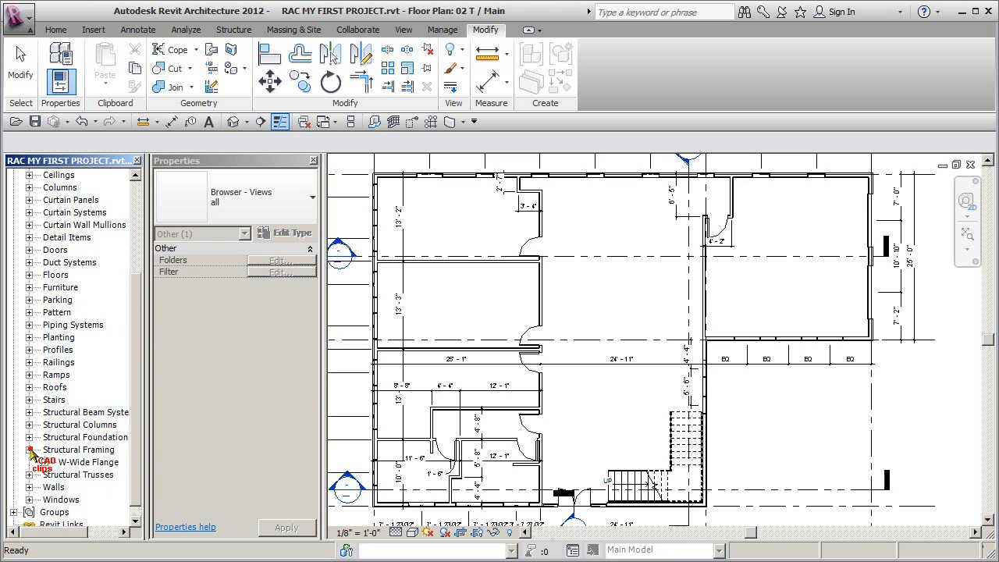
pyautogui.click(93, 463)
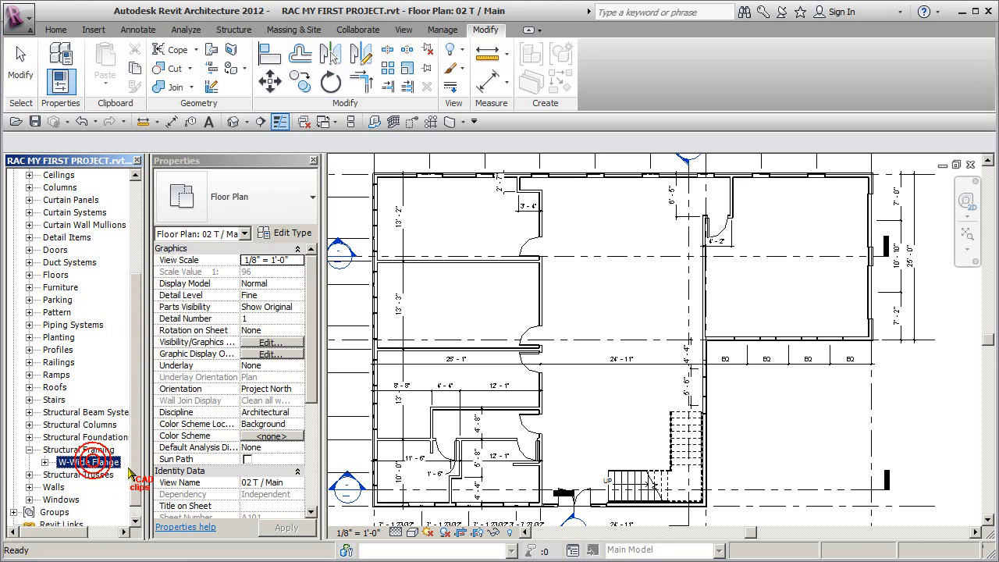
pyautogui.click(45, 462)
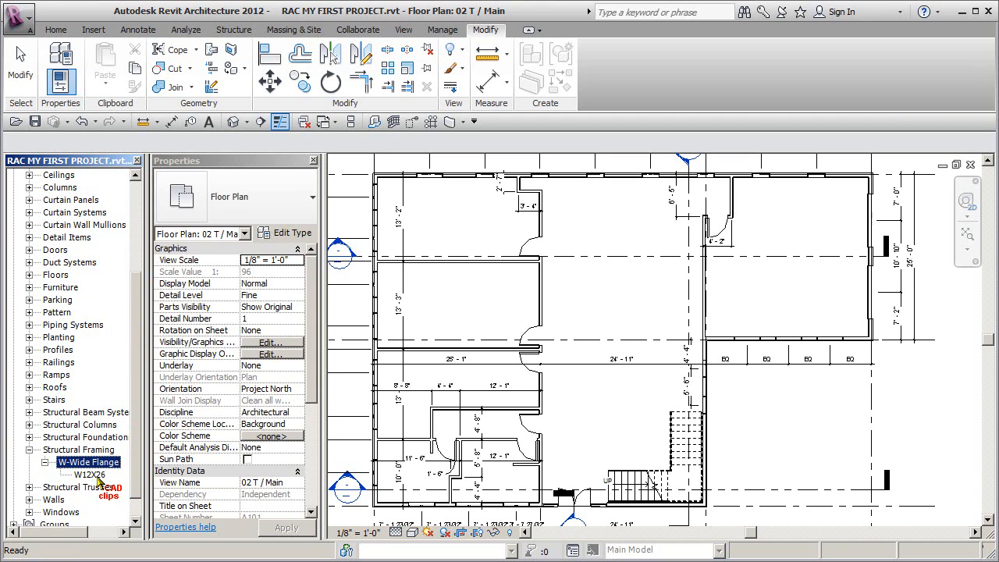
pyautogui.click(29, 451)
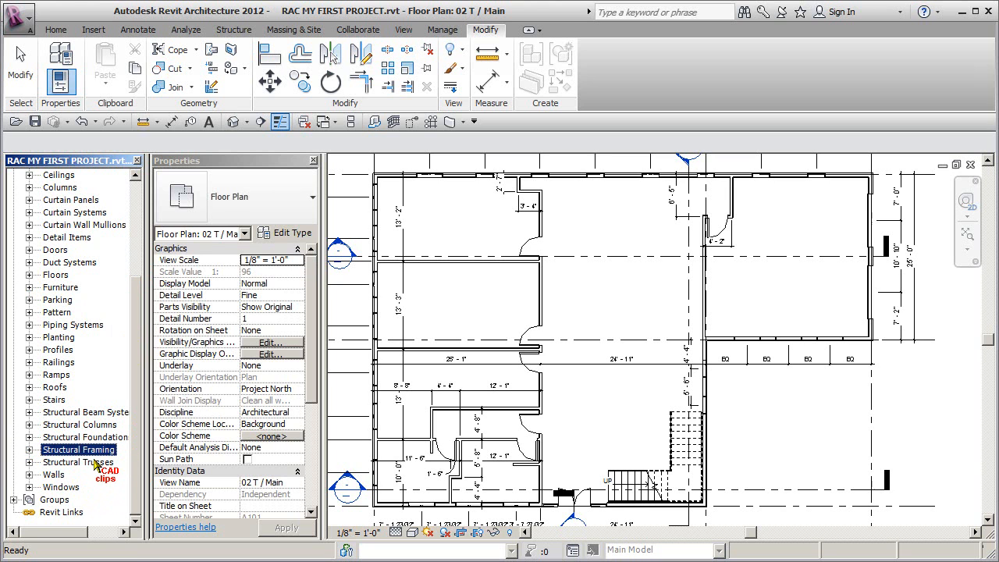
# - Check the loaded families under Structural Trusses, Structural Columns and Structural Beam Systems, collapsing each category again
pyautogui.click(29, 462)
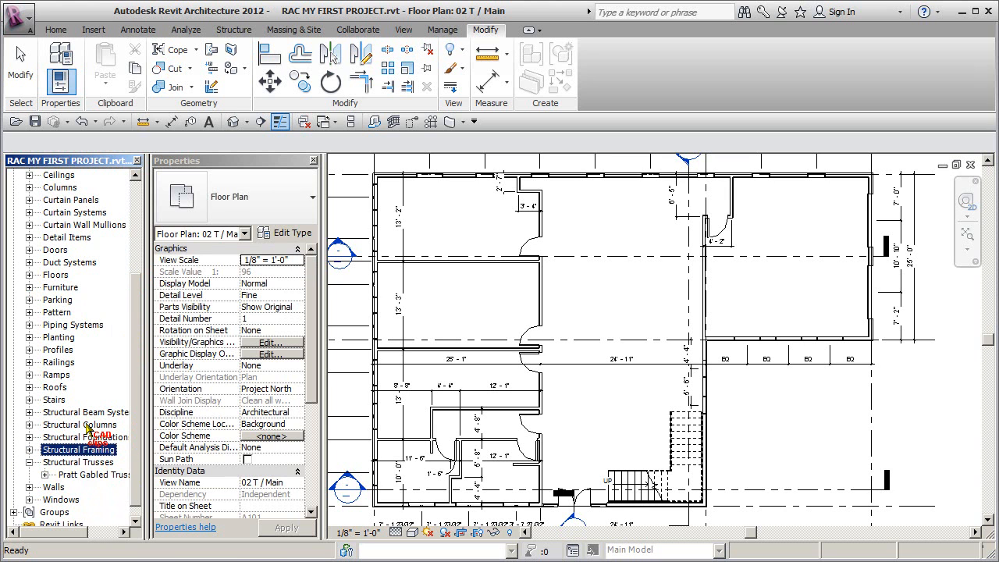
pyautogui.click(29, 425)
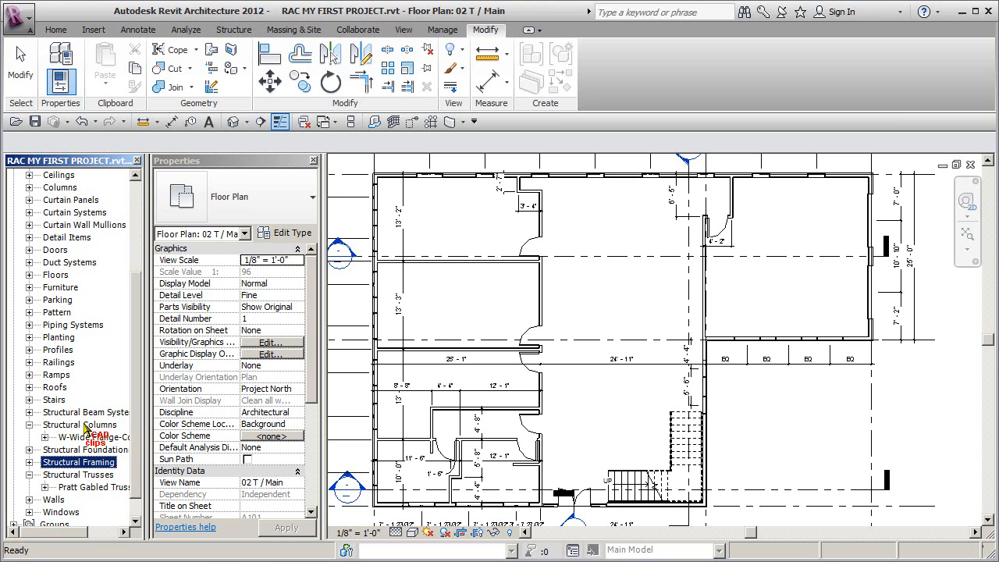
pyautogui.click(29, 412)
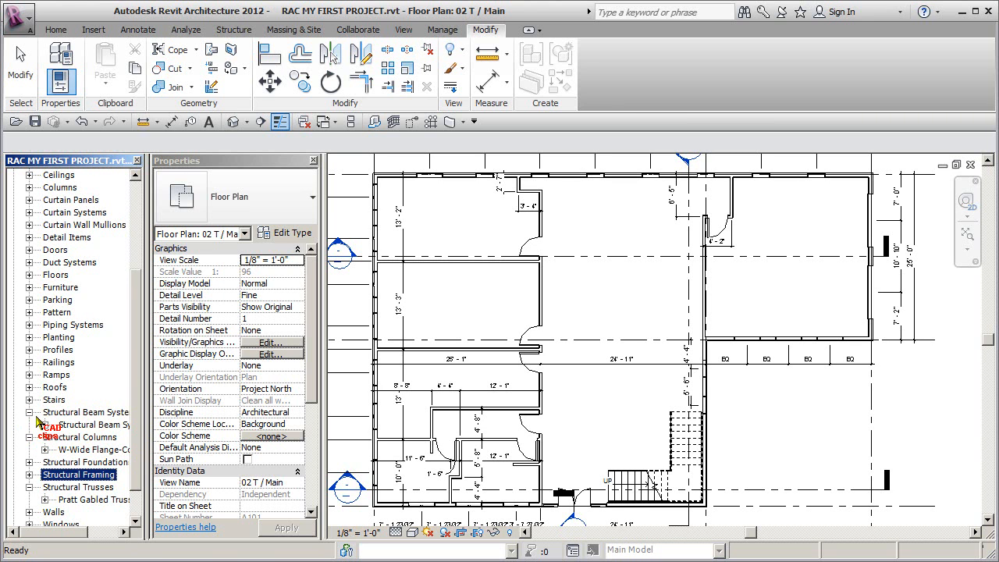
pyautogui.click(29, 412)
pyautogui.click(29, 424)
pyautogui.click(29, 462)
pyautogui.click(583, 307)
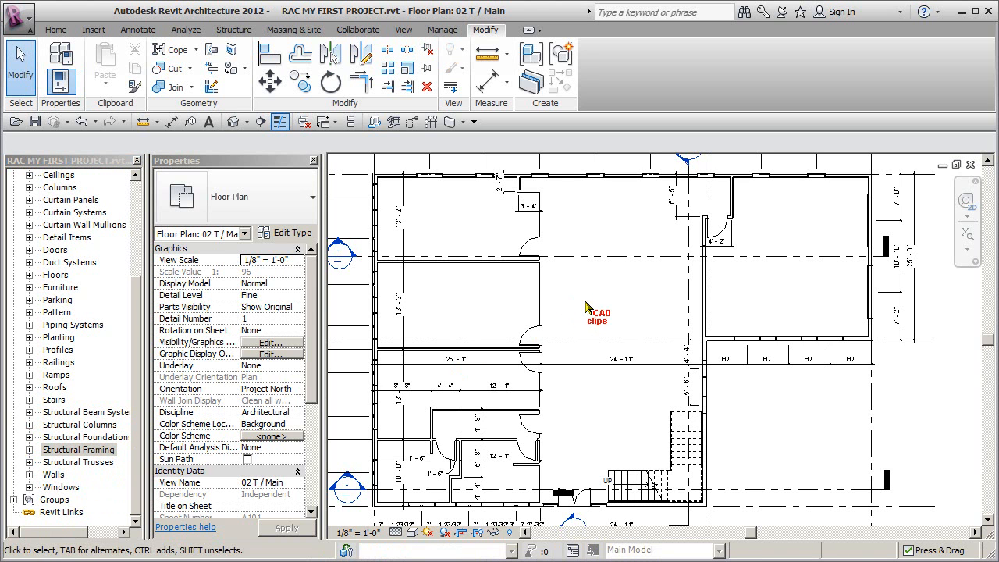
pyautogui.moveTo(579, 280); pyautogui.dragTo(577, 278, button='middle')
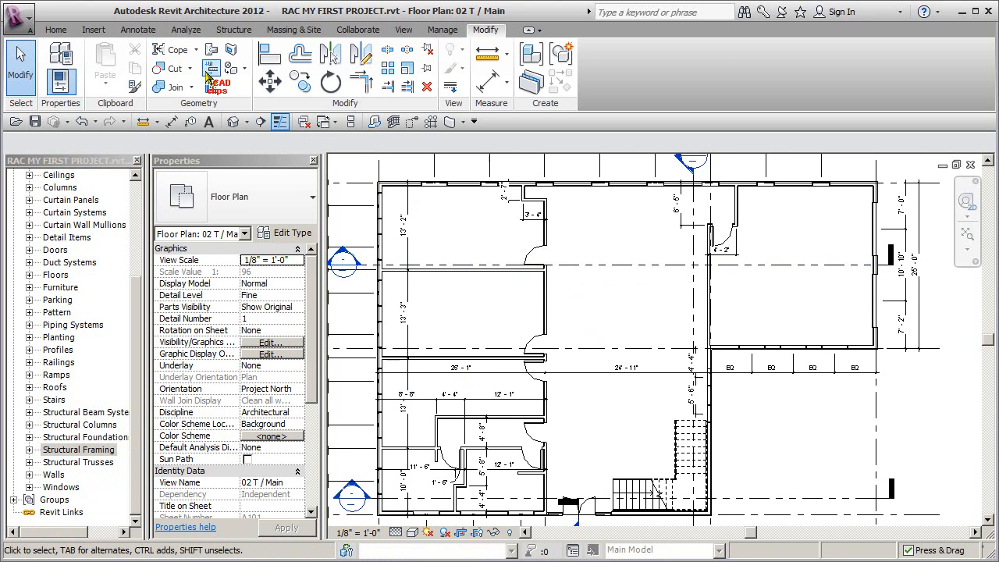
# - Open the Glulam-Western Species.rfa family for loading from the US Imperial library's Structural, Framing, Wood folder
pyautogui.click(94, 30)
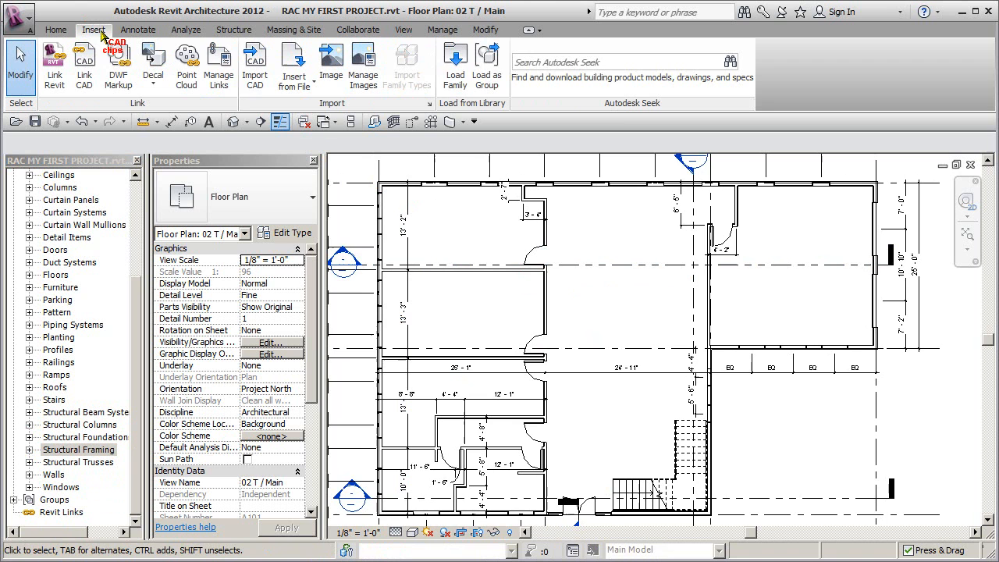
pyautogui.click(456, 74)
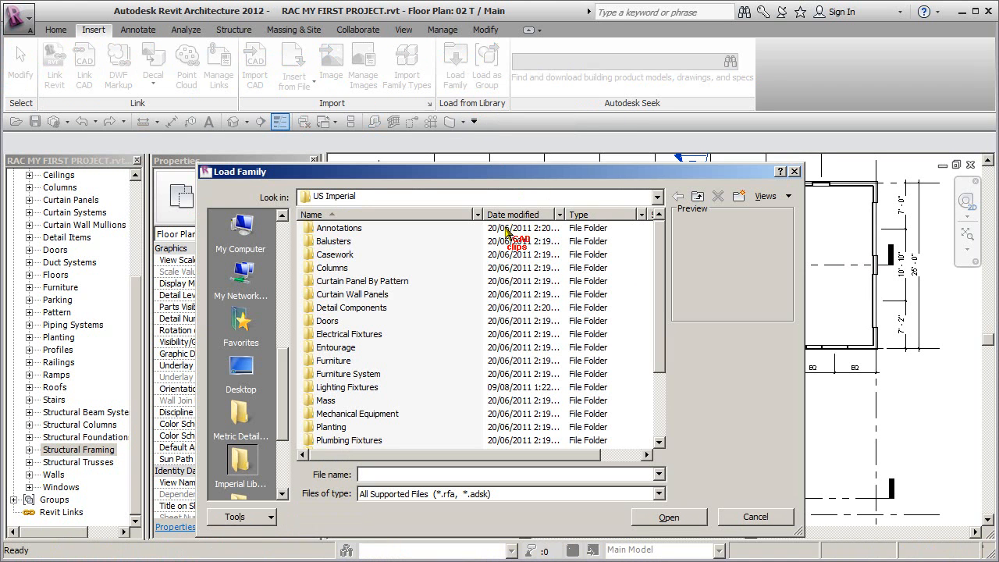
pyautogui.click(429, 216)
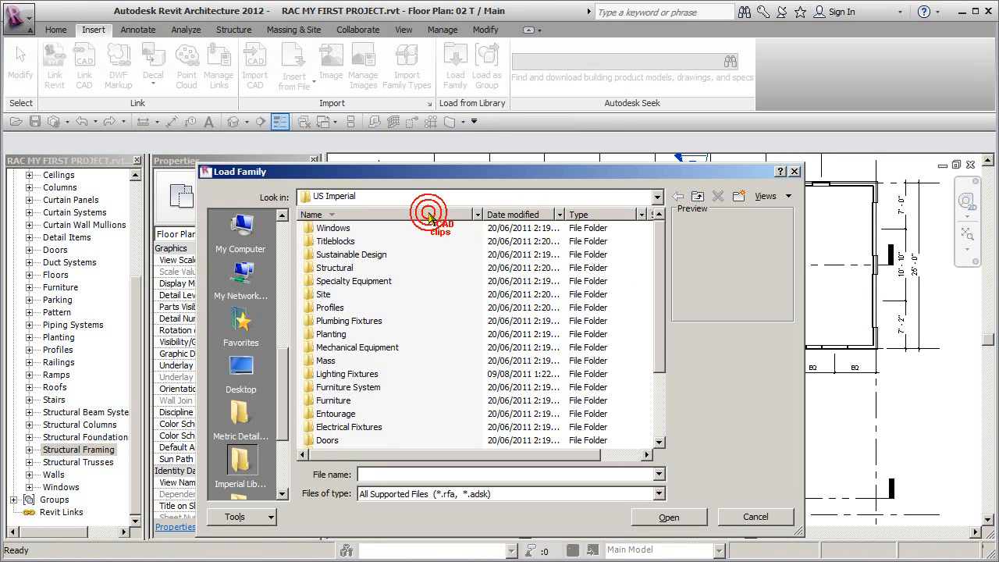
pyautogui.doubleClick(334, 267)
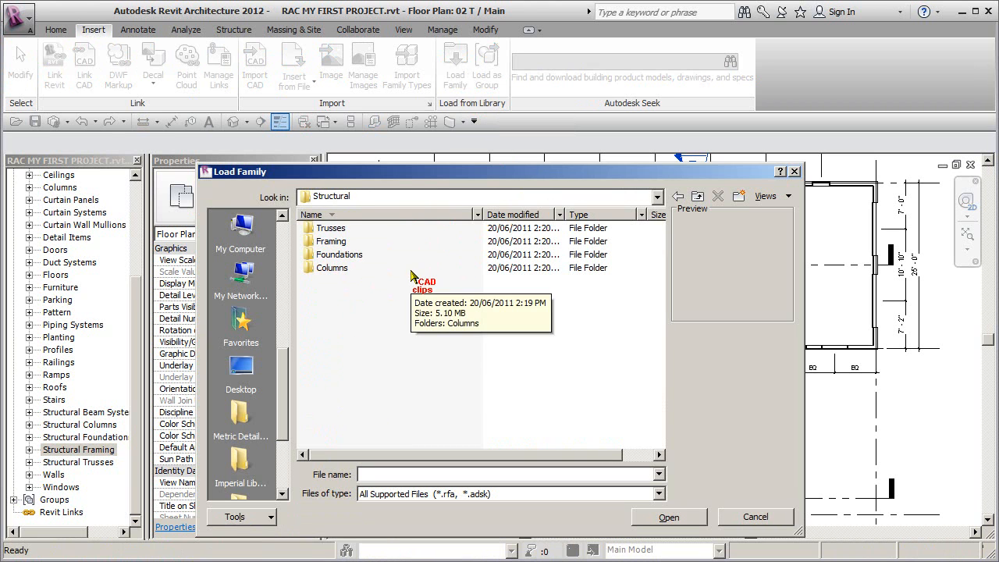
pyautogui.doubleClick(331, 241)
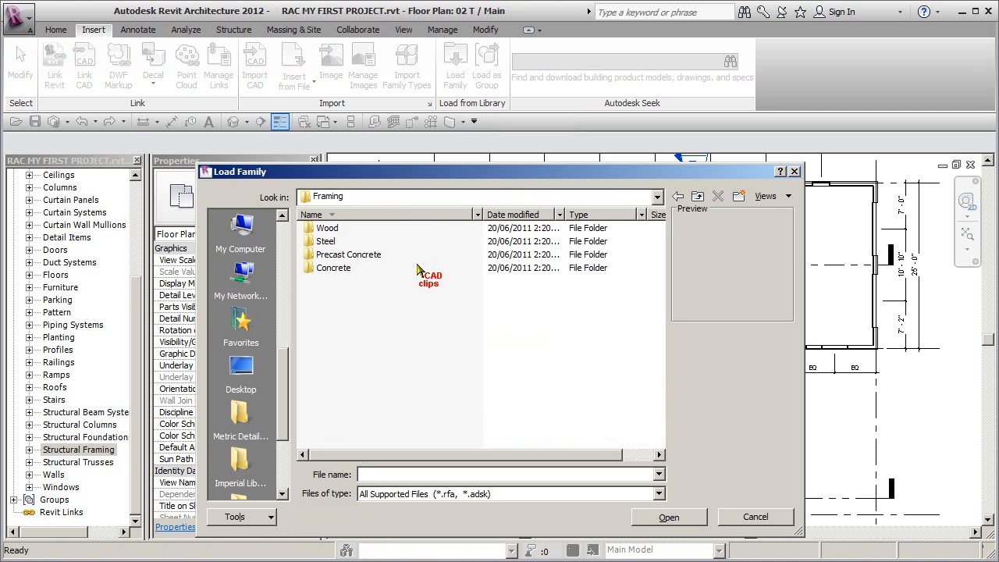
pyautogui.doubleClick(326, 228)
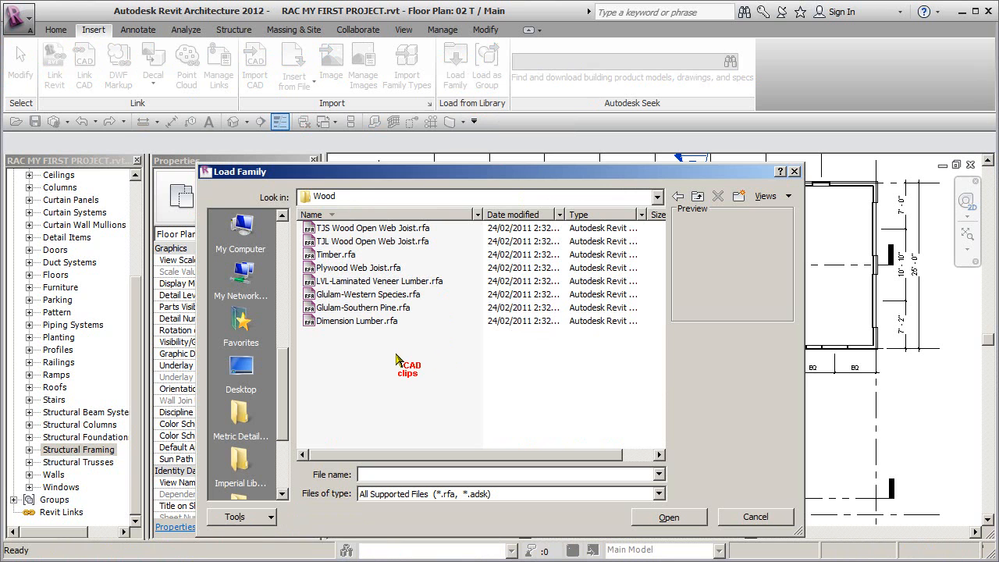
pyautogui.click(388, 297)
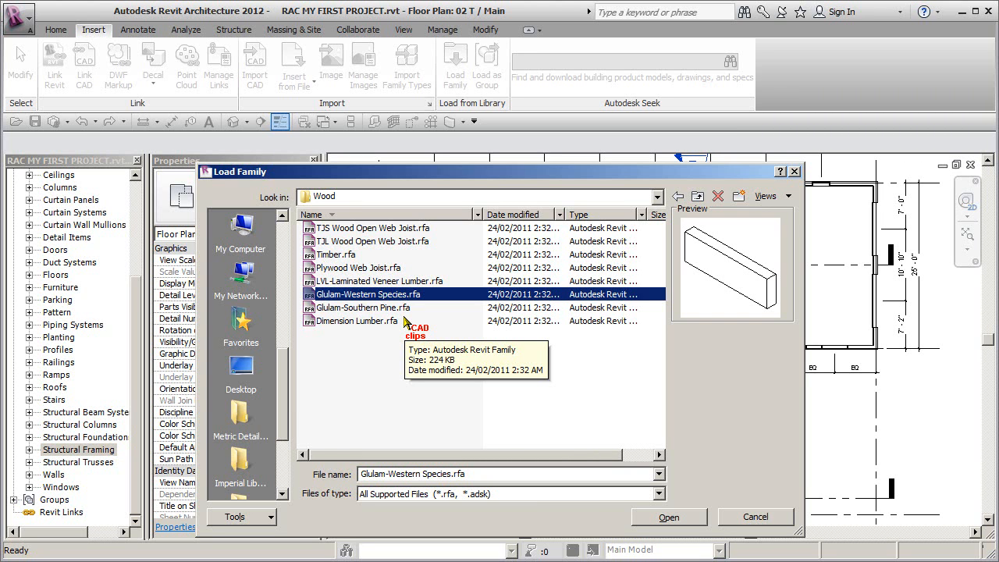
pyautogui.click(678, 520)
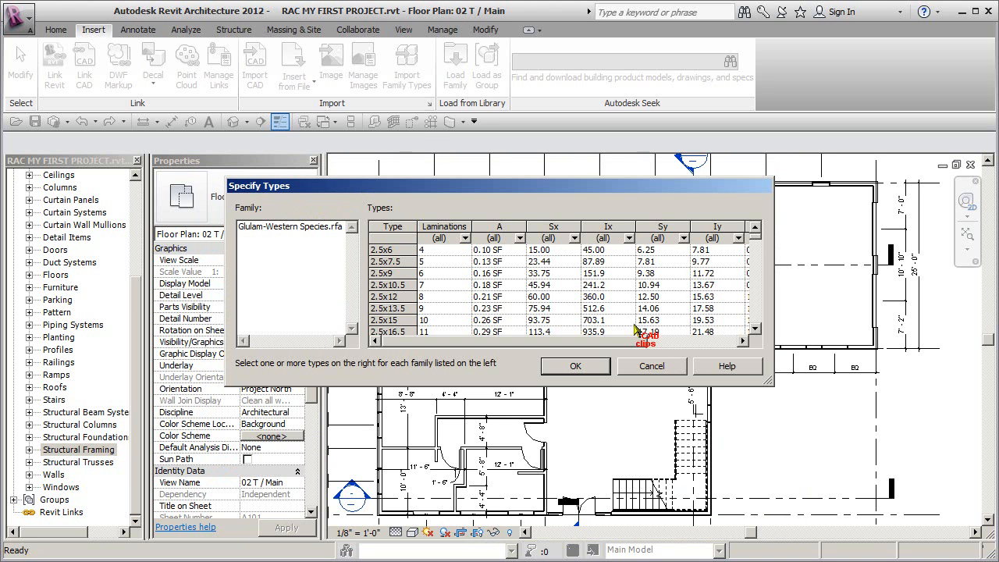
# - Load only the 5.125x13.5 type of the Glulam-Western Species beam family into the project
pyautogui.moveTo(756, 236); pyautogui.dragTo(757, 235)
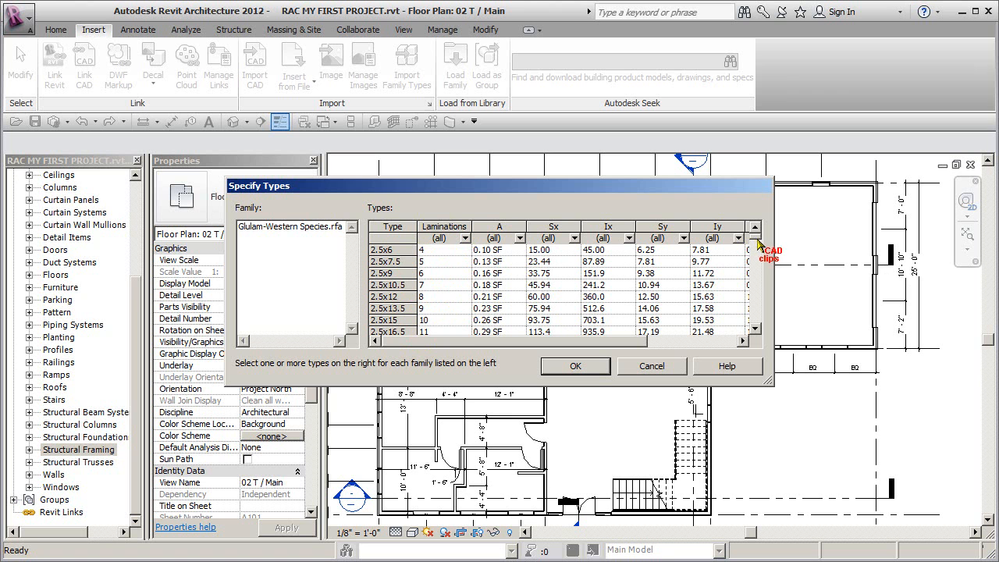
pyautogui.moveTo(756, 242)
pyautogui.mouseDown()
pyautogui.moveTo(758, 260)
pyautogui.moveTo(756, 235)
pyautogui.mouseUp()
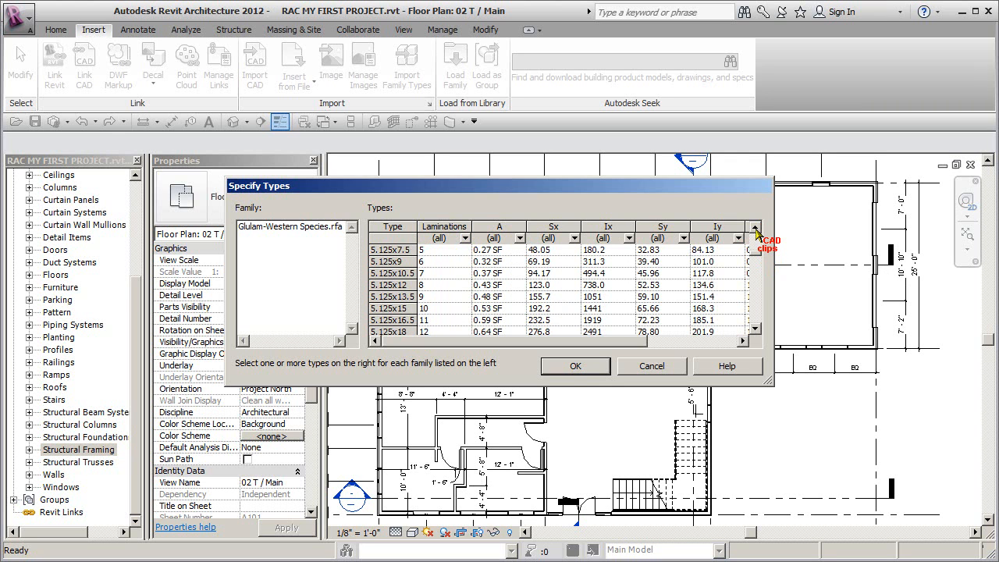
pyautogui.click(754, 330)
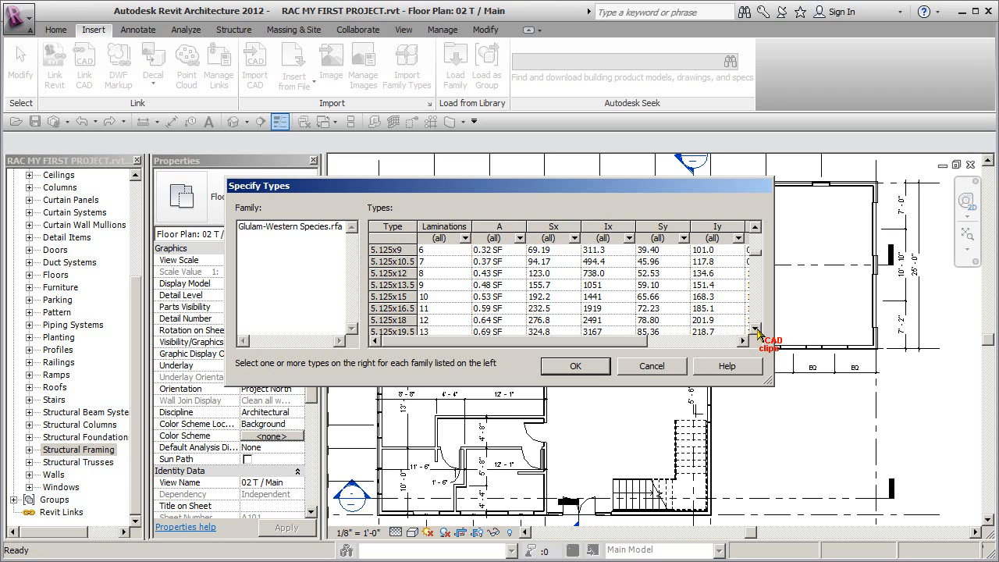
pyautogui.click(384, 288)
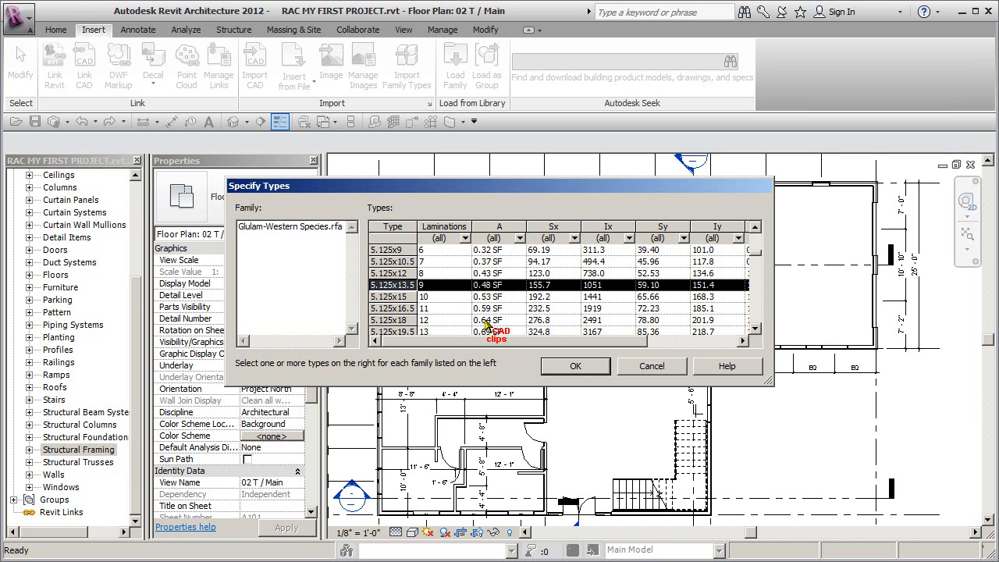
pyautogui.click(582, 364)
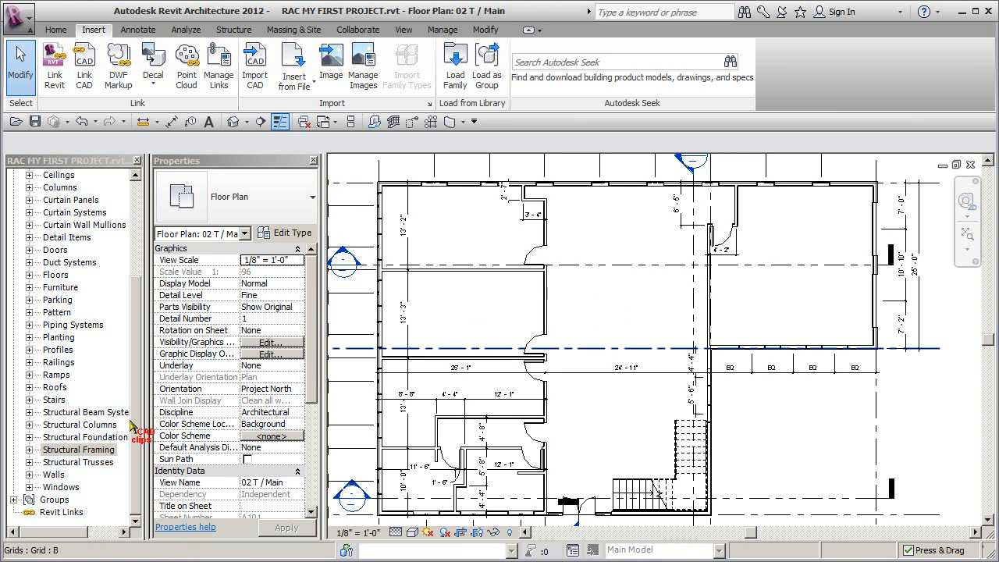
# - Inspect the properties of the loaded Glulam-Western Species 5.125x13.5 type under Structural Framing
pyautogui.click(29, 450)
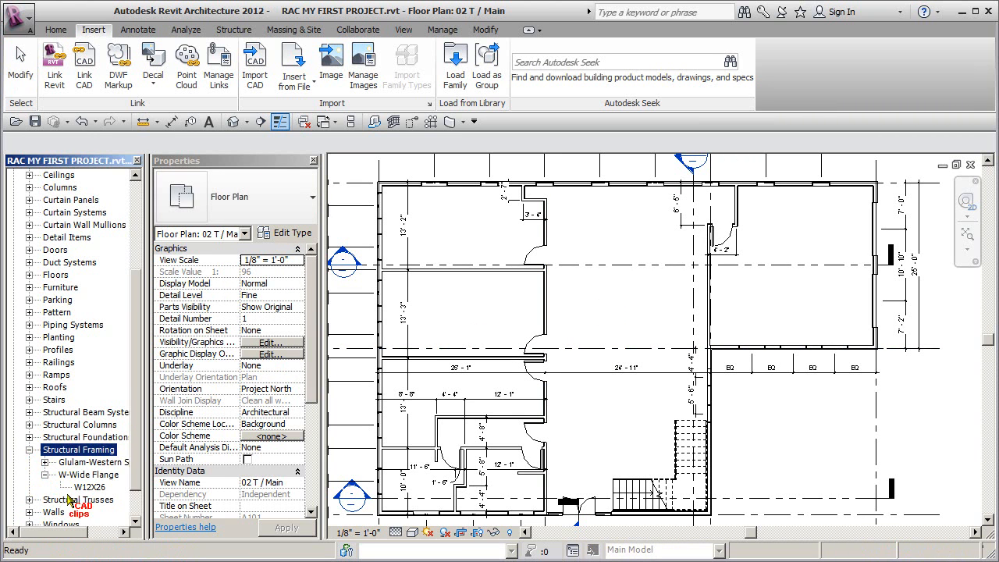
pyautogui.click(45, 462)
pyautogui.click(94, 474)
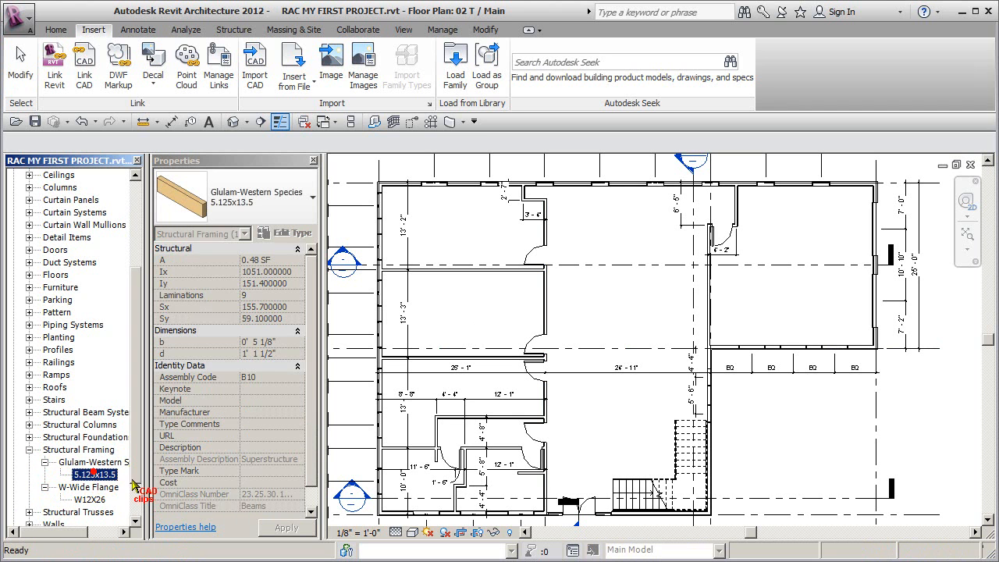
pyautogui.click(30, 450)
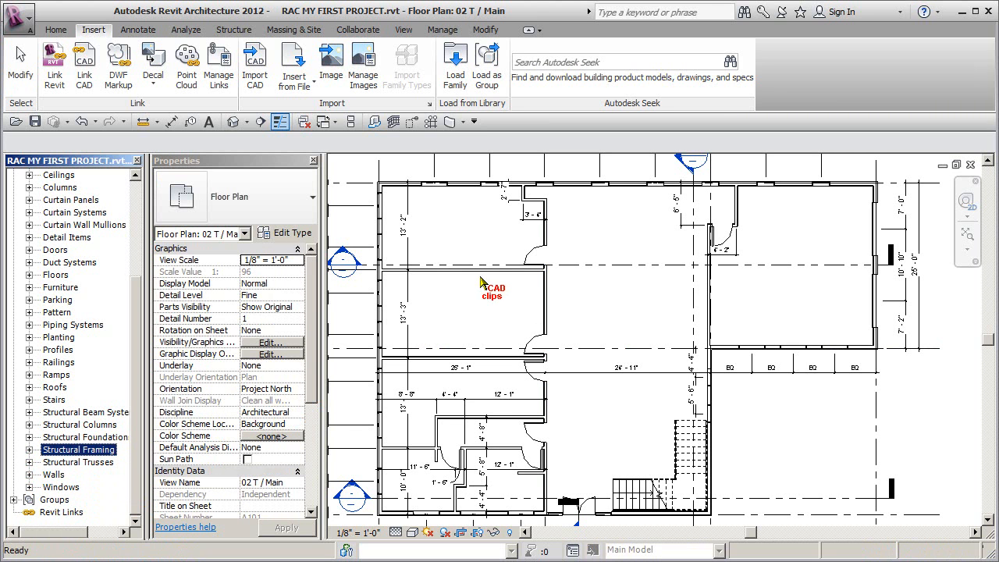
# - Open the Glulam-Western Species-Column.rfa family for loading from the library's Structural, Columns, Wood folder
pyautogui.click(455, 70)
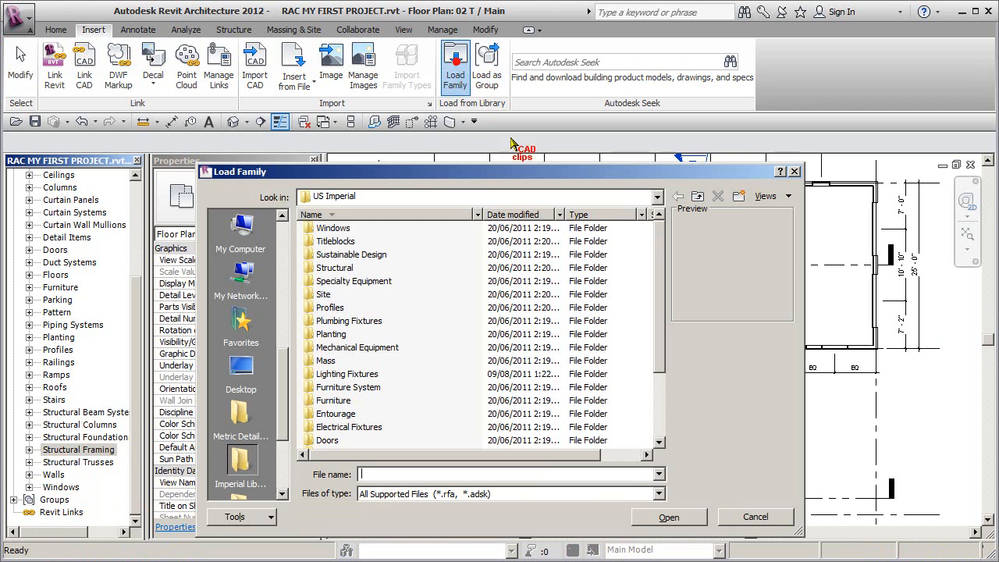
pyautogui.doubleClick(336, 268)
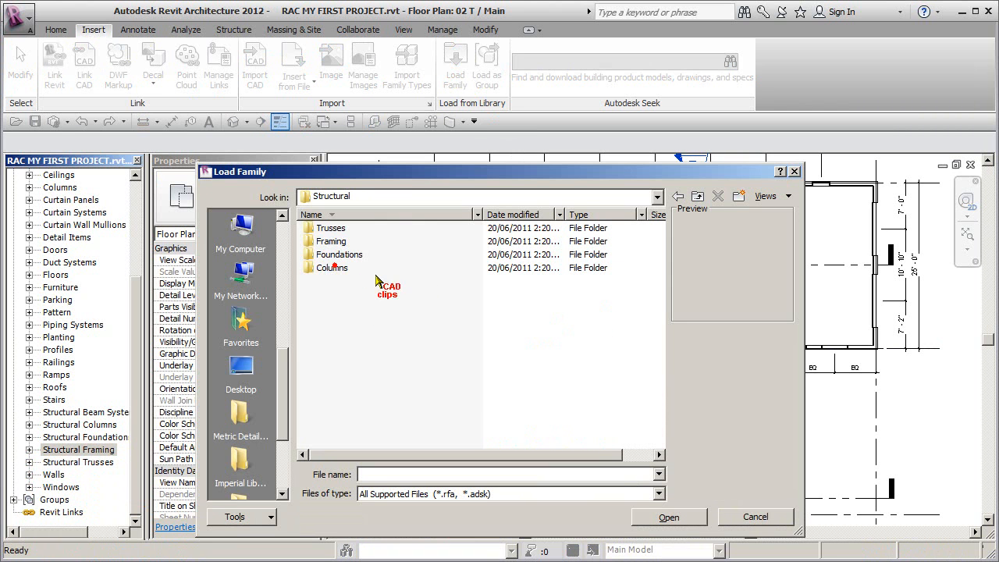
pyautogui.doubleClick(334, 268)
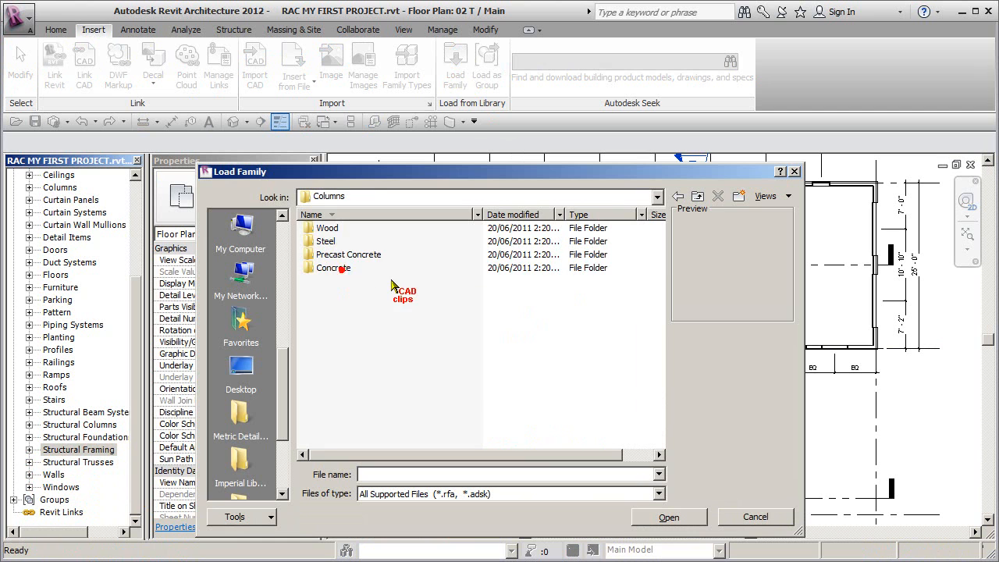
pyautogui.doubleClick(324, 228)
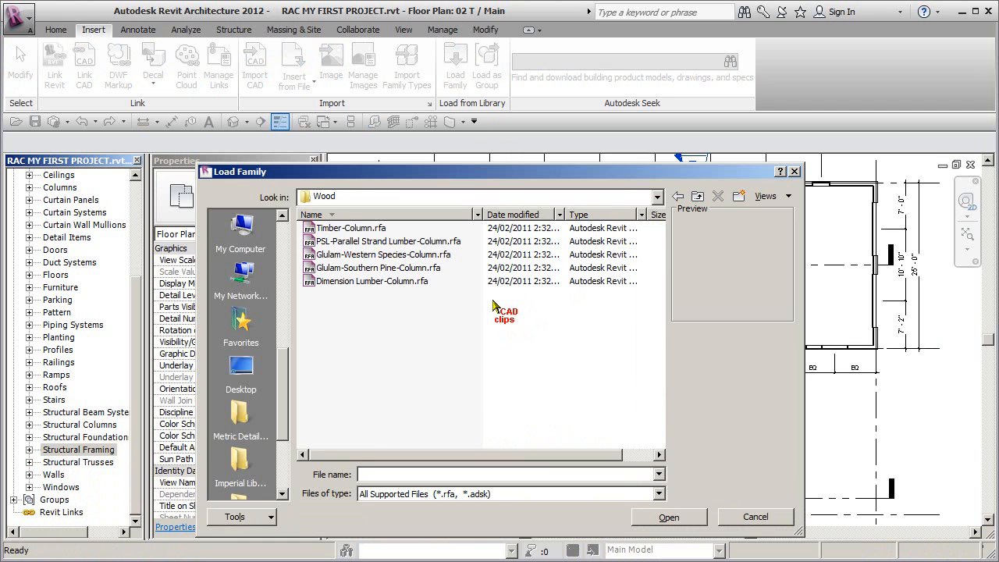
pyautogui.click(406, 255)
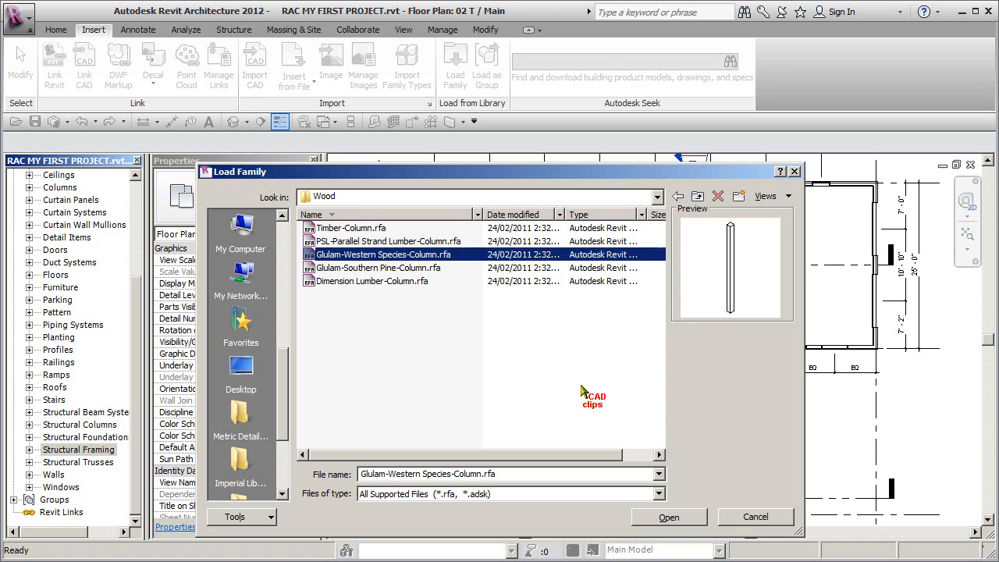
pyautogui.click(690, 518)
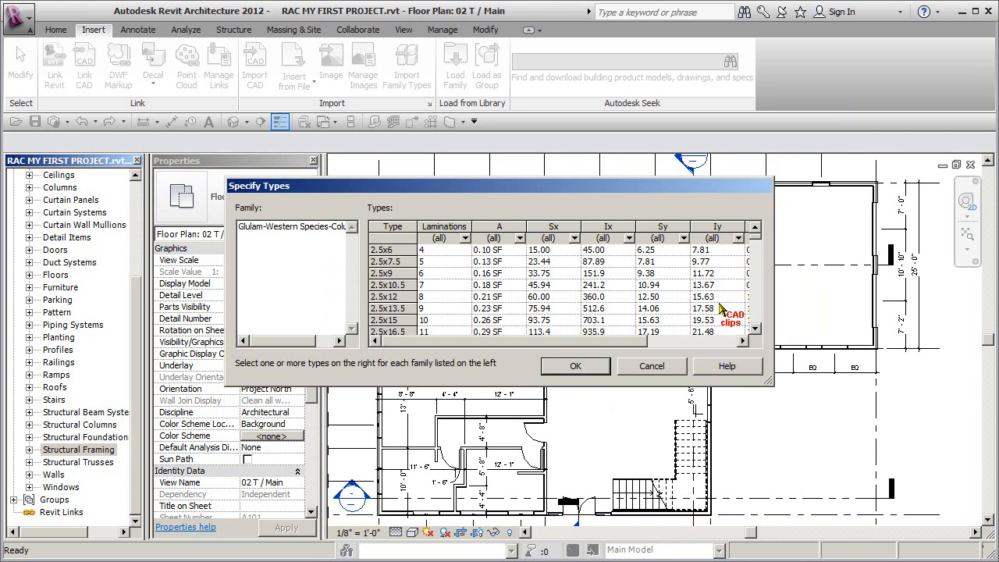
# - Load only the 3.125x27 type of the Glulam-Western Species-Column family into the project
pyautogui.click(755, 331)
pyautogui.click(755, 331)
pyautogui.click(754, 331)
pyautogui.click(755, 331)
pyautogui.click(755, 331)
pyautogui.click(755, 331)
pyautogui.click(755, 331)
pyautogui.click(755, 331)
pyautogui.click(754, 331)
pyautogui.click(755, 331)
pyautogui.click(754, 331)
pyautogui.click(754, 331)
pyautogui.click(754, 331)
pyautogui.click(755, 331)
pyautogui.click(755, 331)
pyautogui.click(755, 331)
pyautogui.click(755, 331)
pyautogui.click(755, 331)
pyautogui.click(755, 331)
pyautogui.click(754, 331)
pyautogui.click(755, 331)
pyautogui.click(755, 331)
pyautogui.click(755, 331)
pyautogui.click(755, 331)
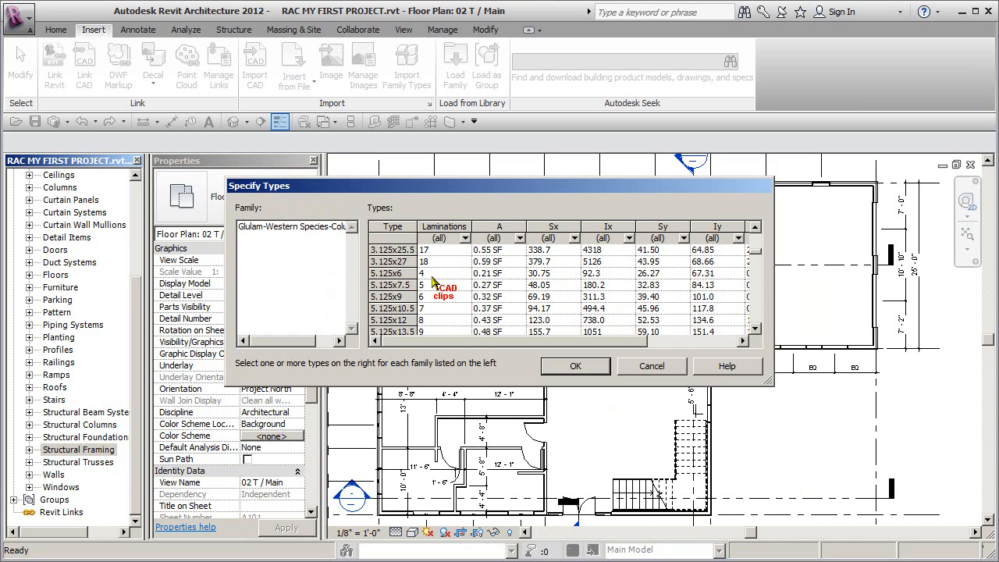
pyautogui.click(398, 262)
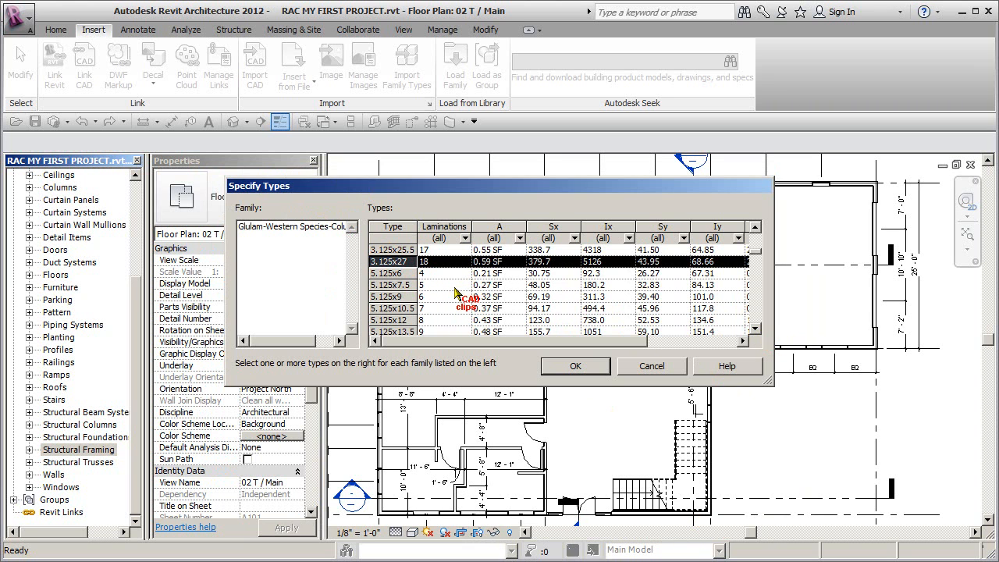
pyautogui.click(575, 366)
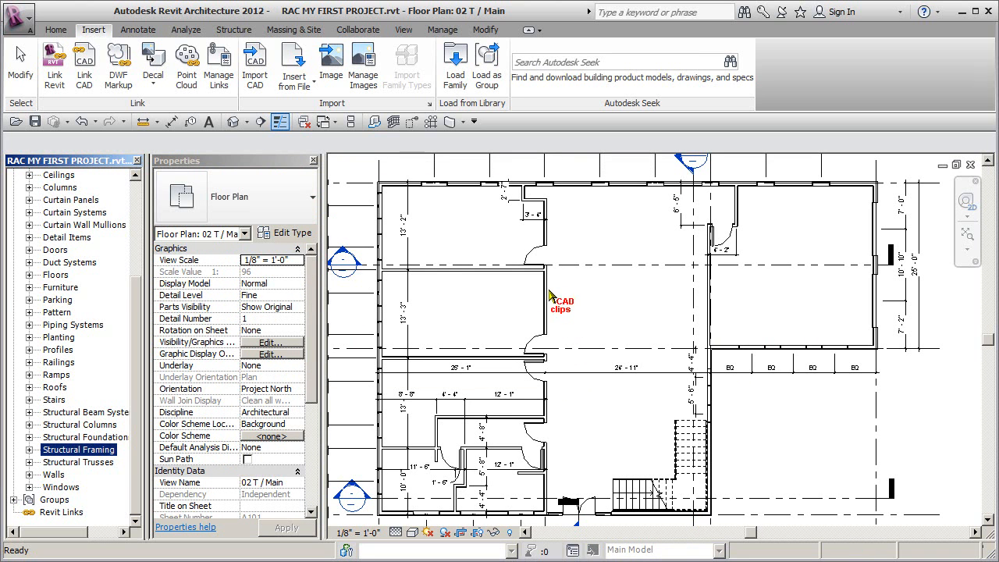
# - Inspect the properties of the loaded Glulam-Western Species-Column 3.125x27 type under Structural Columns
pyautogui.click(29, 425)
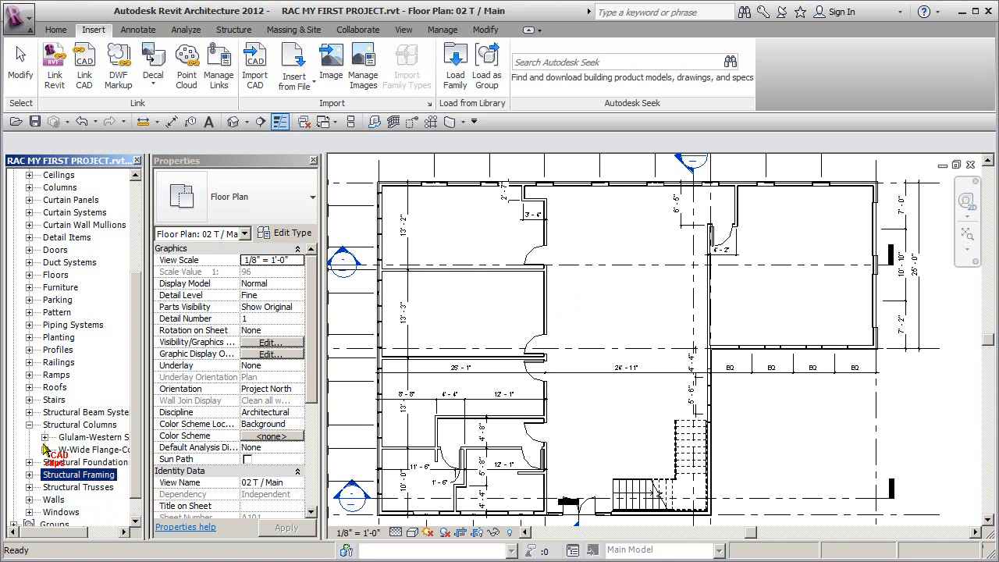
pyautogui.click(45, 438)
pyautogui.click(83, 450)
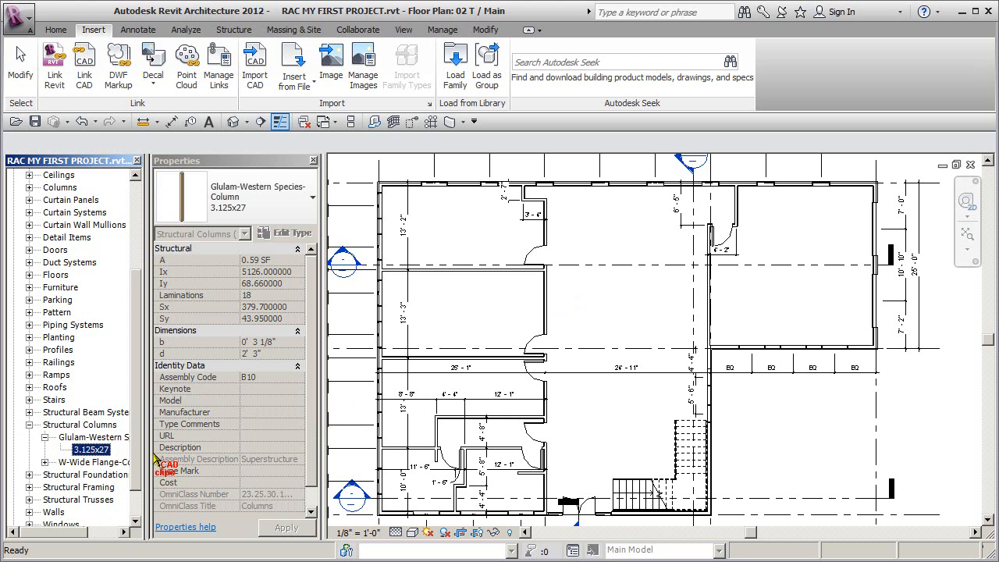
pyautogui.click(29, 424)
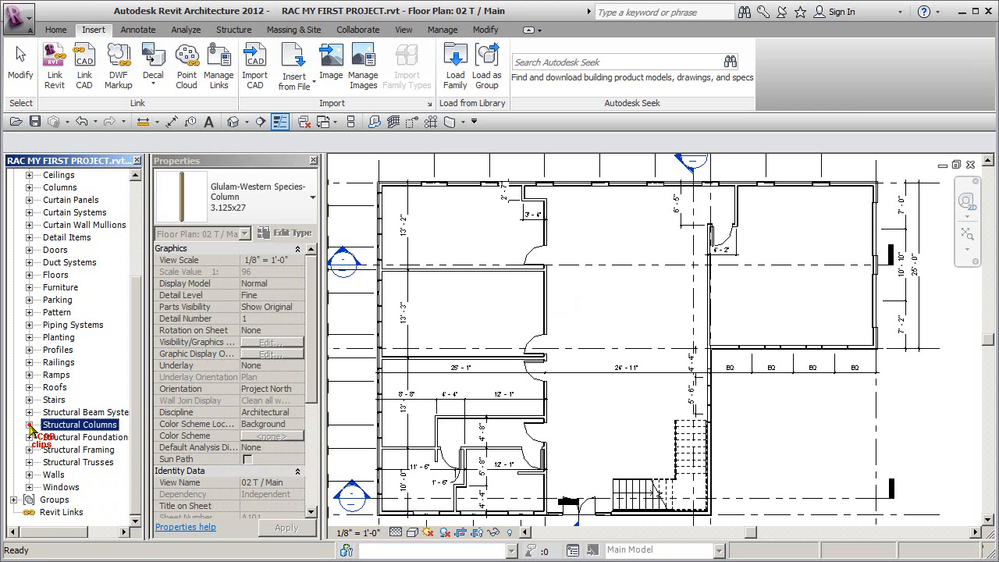
# - Load the Concrete-Square-Column.rfa family from the US Imperial library's Structural, Columns, Concrete folder
pyautogui.click(572, 332)
pyautogui.moveTo(575, 332); pyautogui.dragTo(586, 328, button='middle')
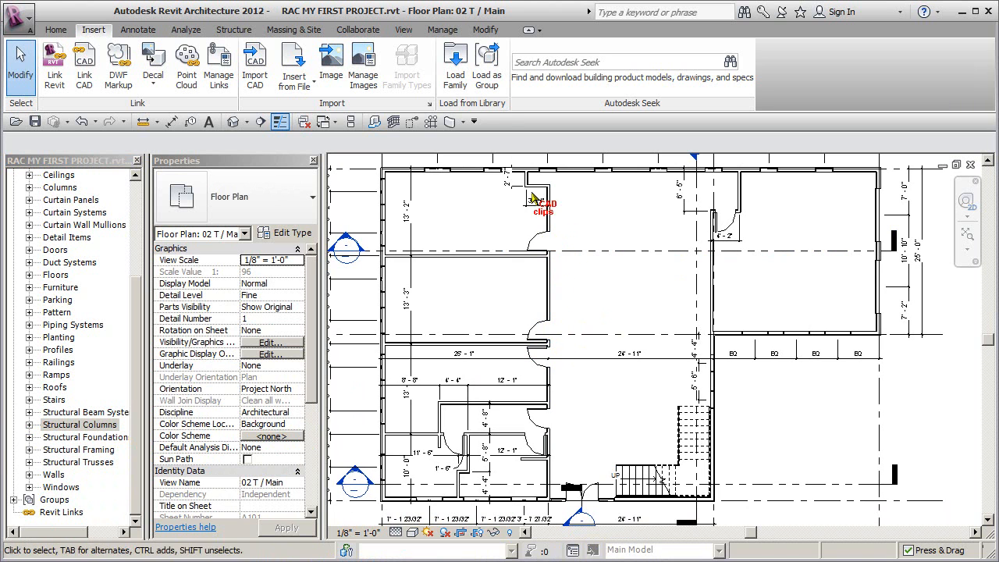
pyautogui.click(455, 66)
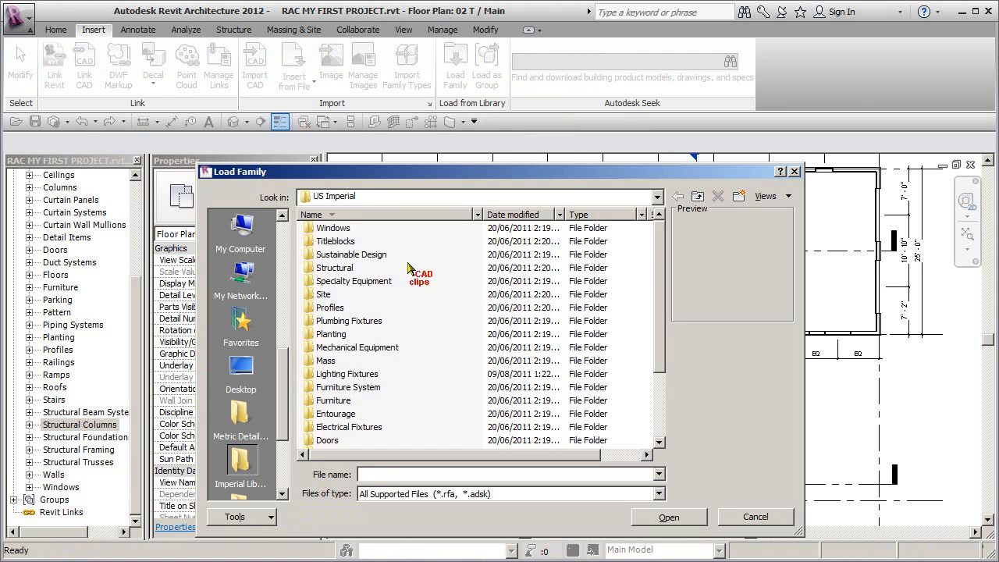
pyautogui.doubleClick(334, 268)
pyautogui.click(334, 267)
pyautogui.doubleClick(334, 268)
pyautogui.click(334, 267)
pyautogui.doubleClick(334, 267)
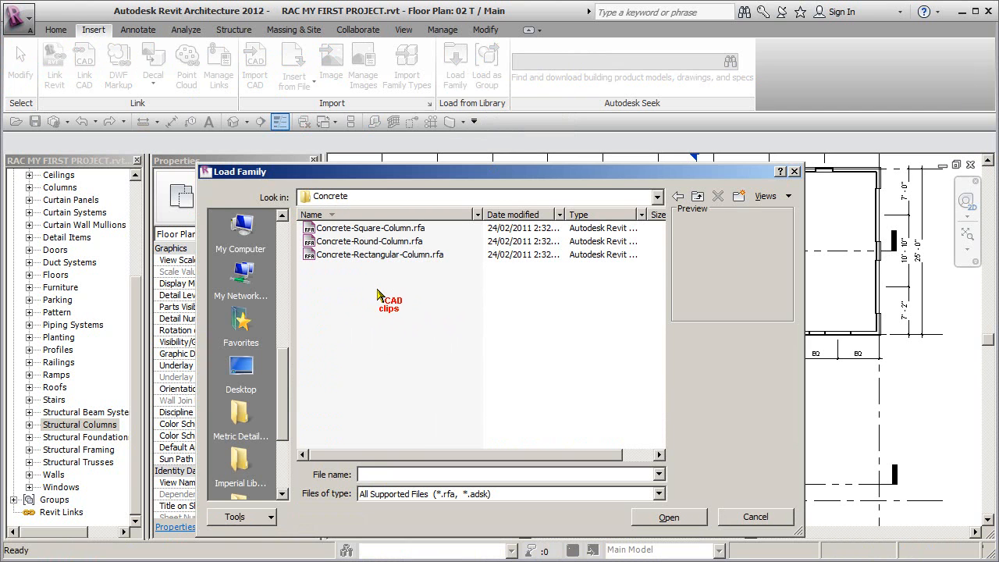
pyautogui.click(373, 228)
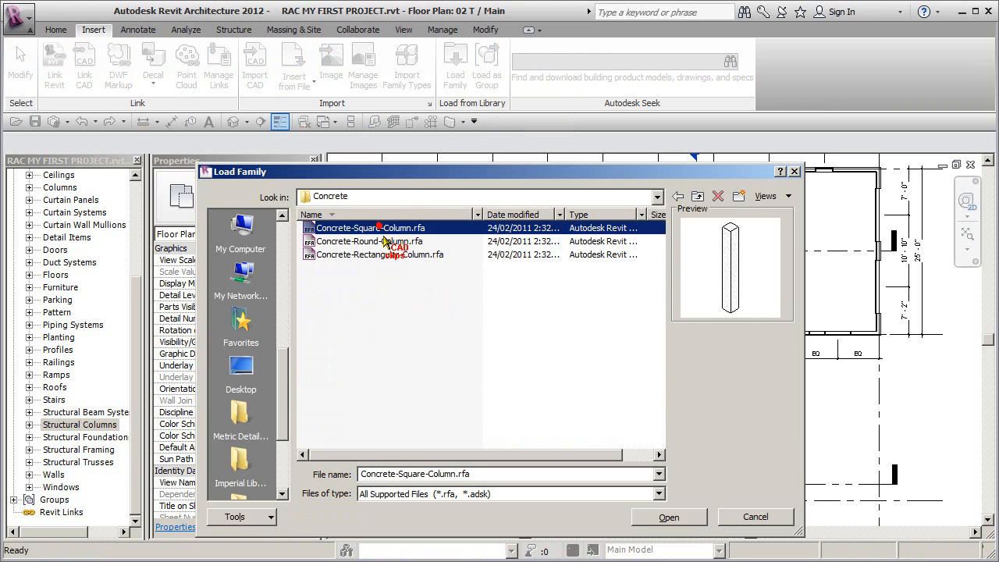
pyautogui.click(672, 517)
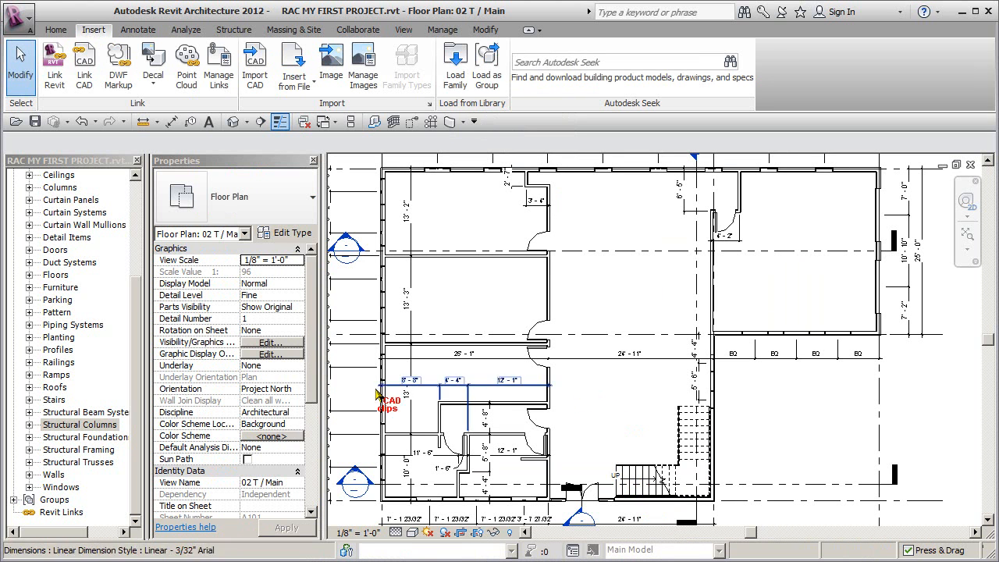
# - Inspect the 12 x 12, 18 x 18, 24 x 24 and 30 x 30 types of the loaded Concrete-Square-Column family
pyautogui.click(30, 425)
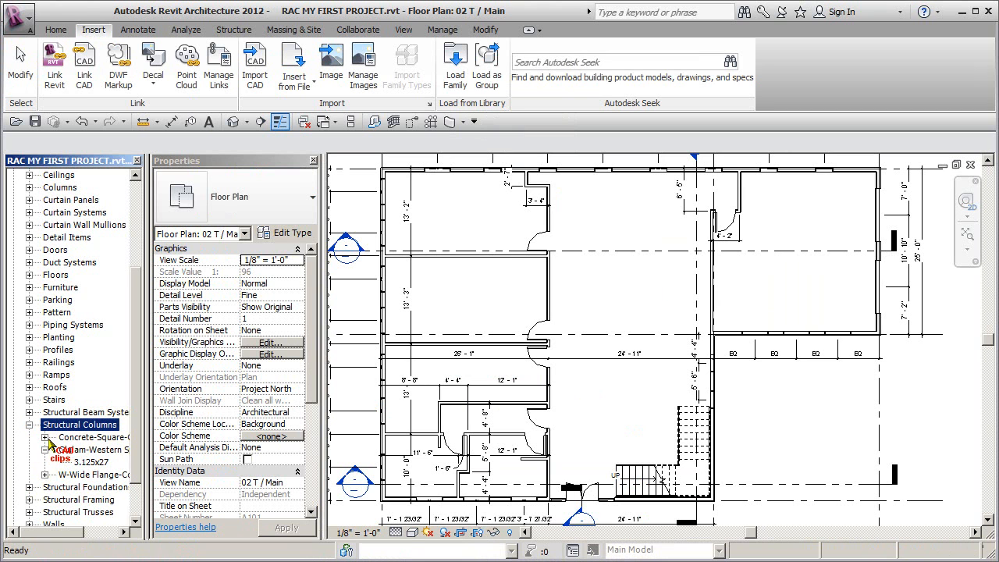
pyautogui.click(45, 437)
pyautogui.click(87, 451)
pyautogui.click(89, 462)
pyautogui.click(92, 473)
pyautogui.click(91, 486)
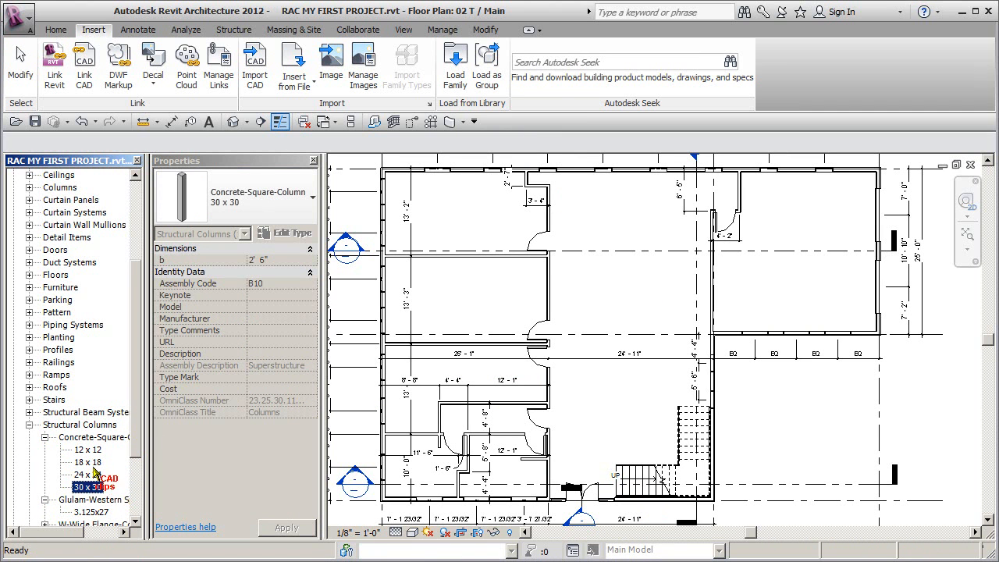
pyautogui.click(44, 438)
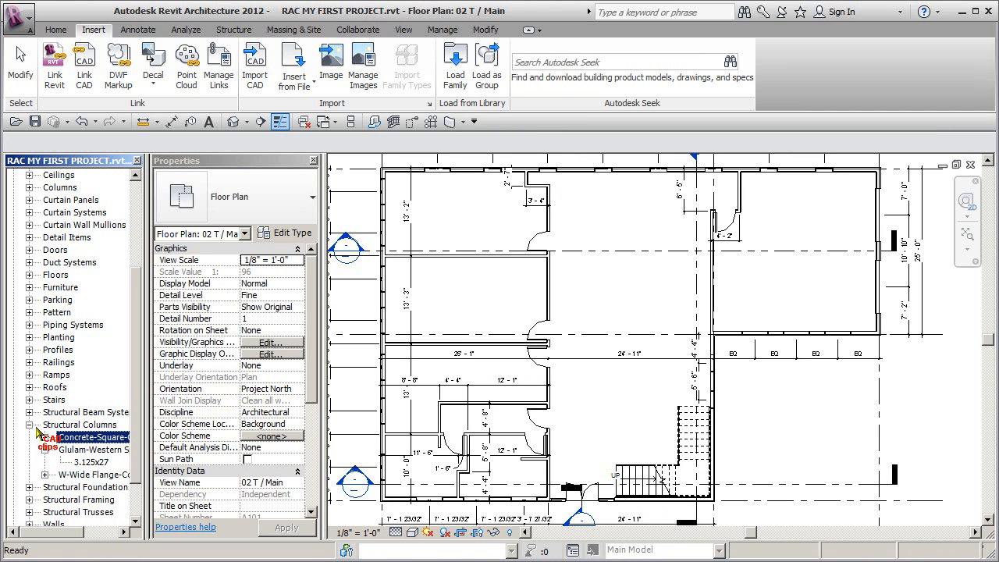
pyautogui.click(29, 426)
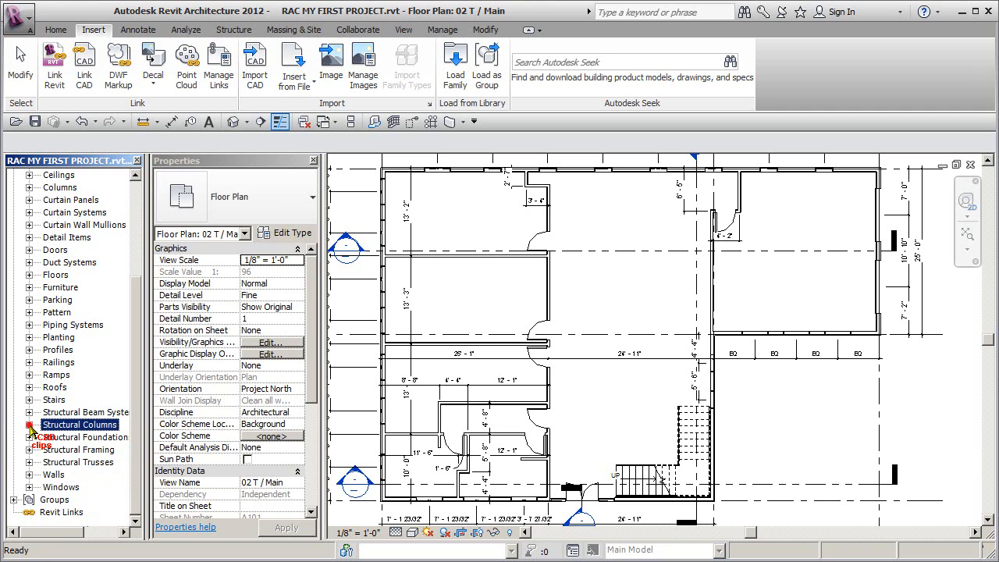
pyautogui.click(661, 300)
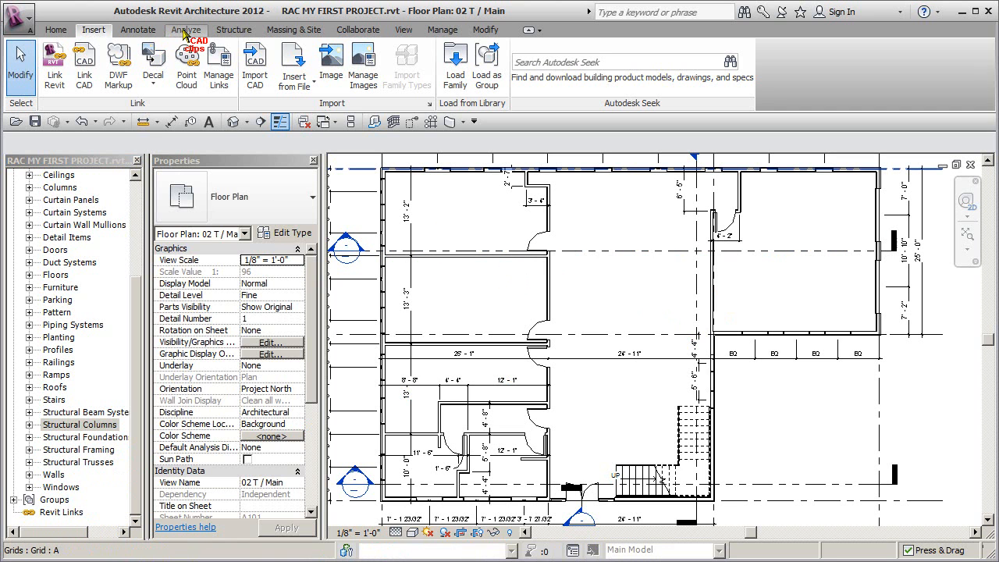
pyautogui.click(234, 30)
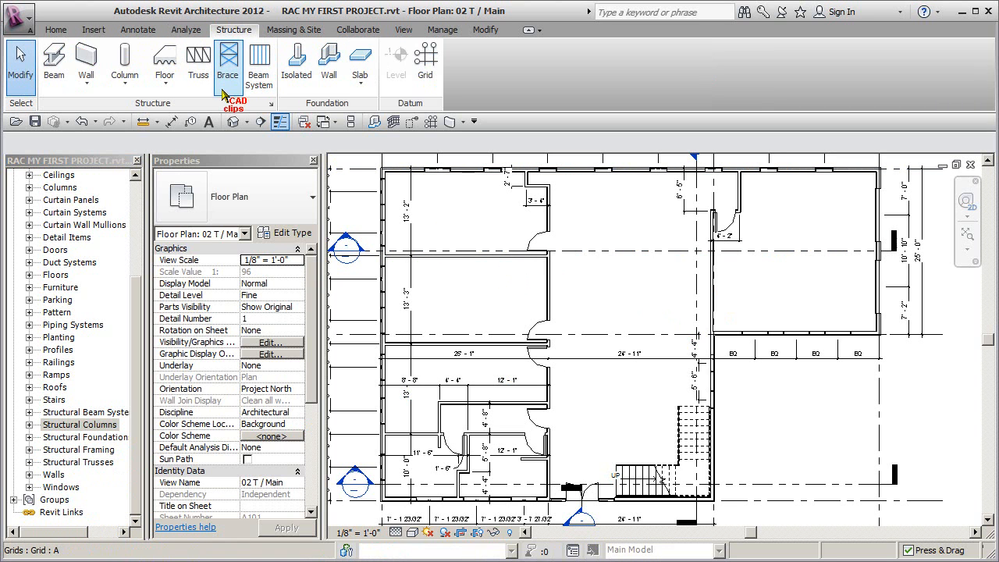
pyautogui.click(54, 61)
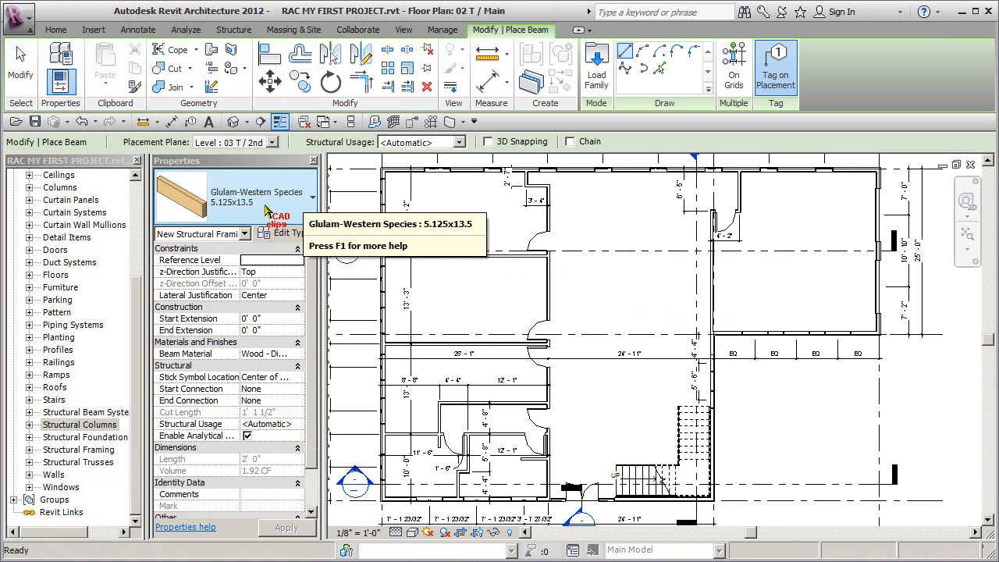
pyautogui.click(235, 209)
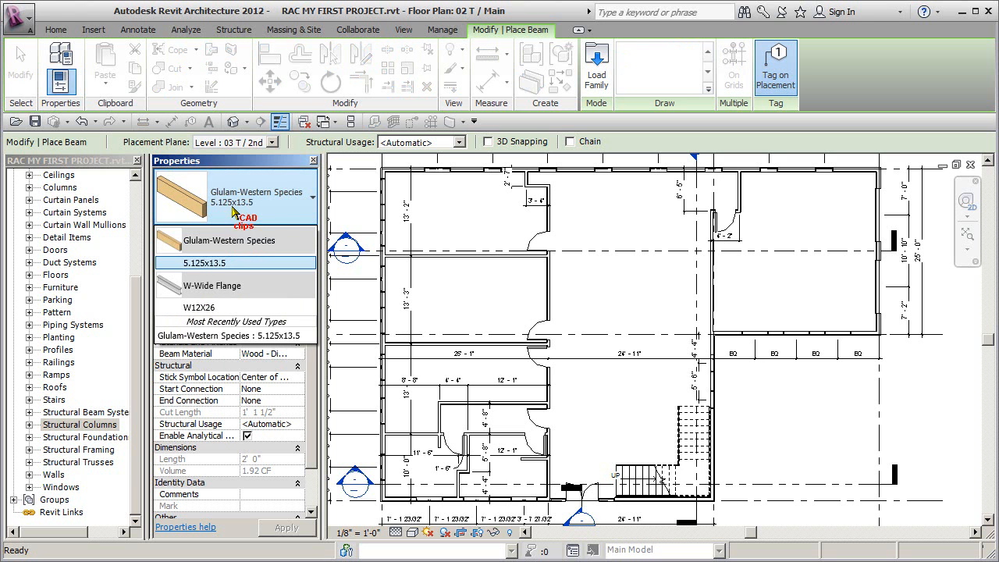
pyautogui.click(224, 266)
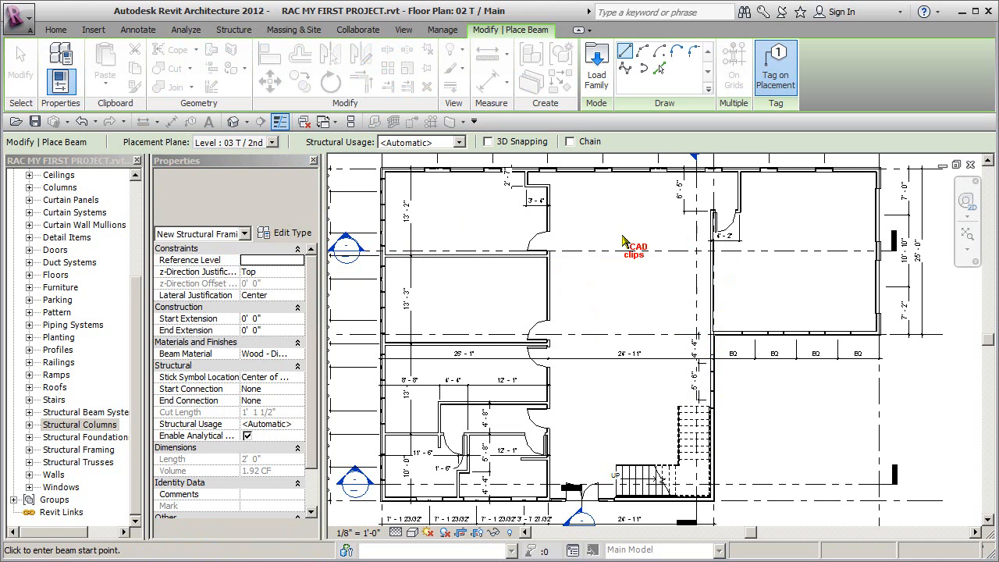
# - Expand the Views branch of the project to list its floor plans, 3D views, elevations and sections
pyautogui.moveTo(135, 280); pyautogui.dragTo(134, 184)
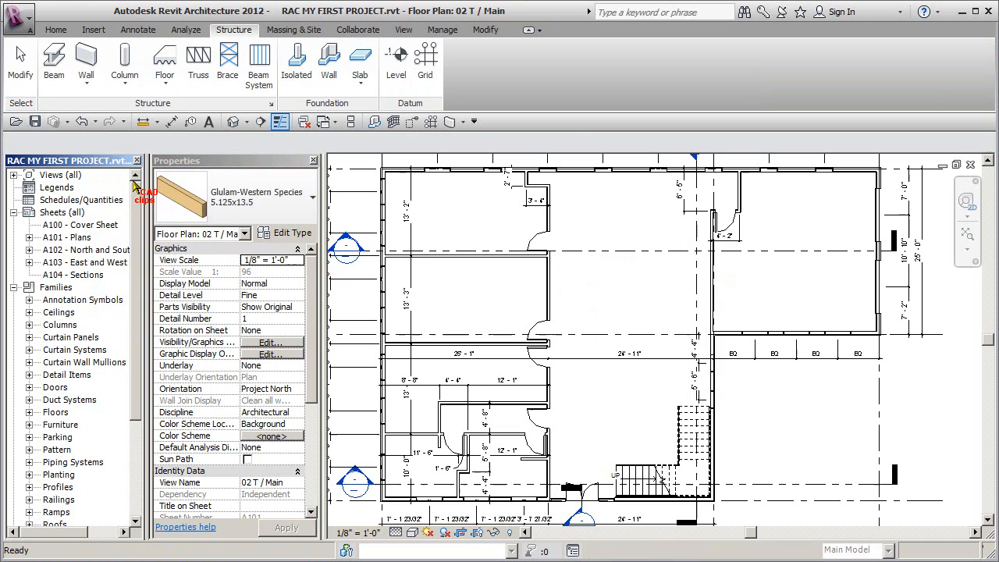
pyautogui.click(13, 175)
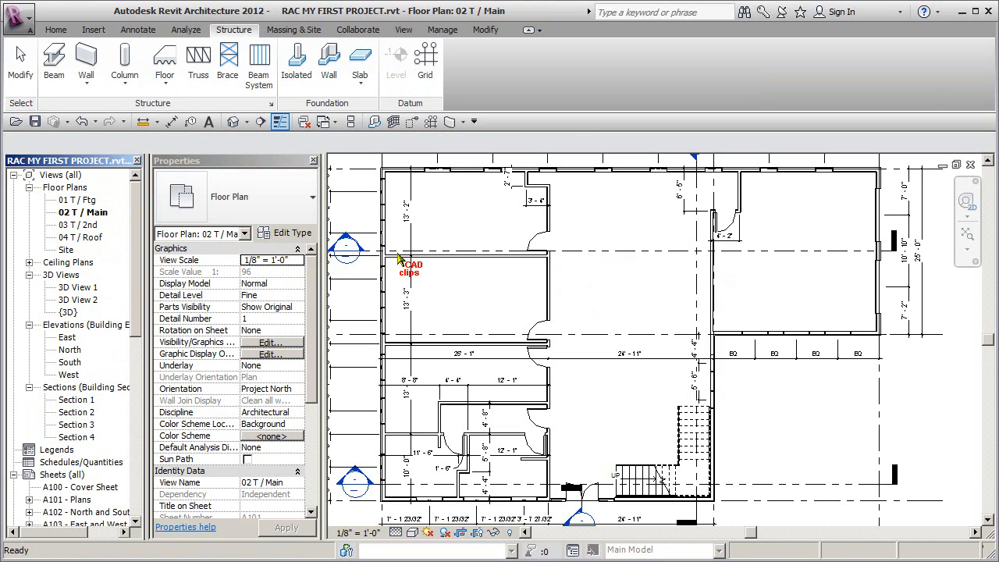
pyautogui.click(617, 230)
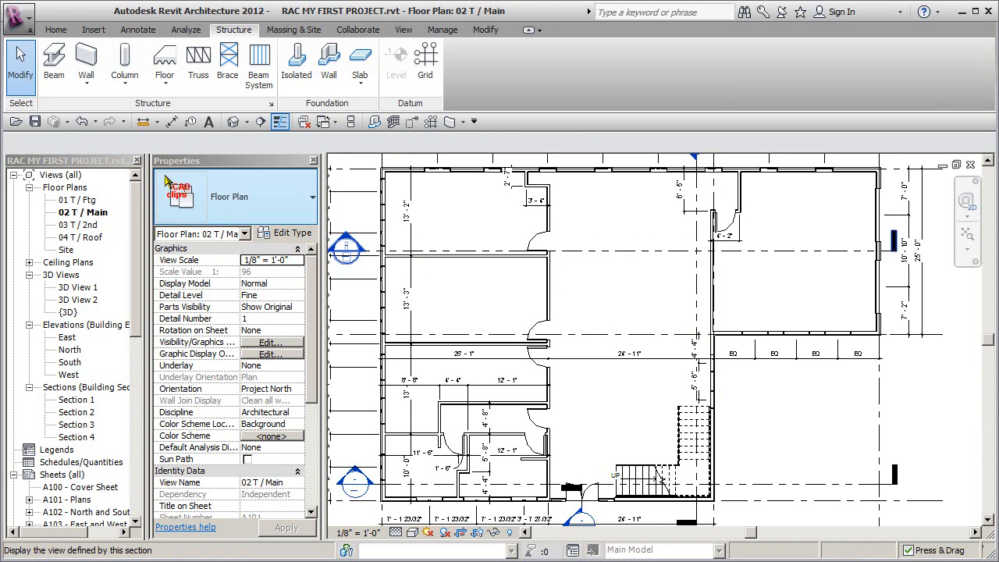
# - Open the Section 4 view from its section marker on the main floor plan
pyautogui.click(54, 58)
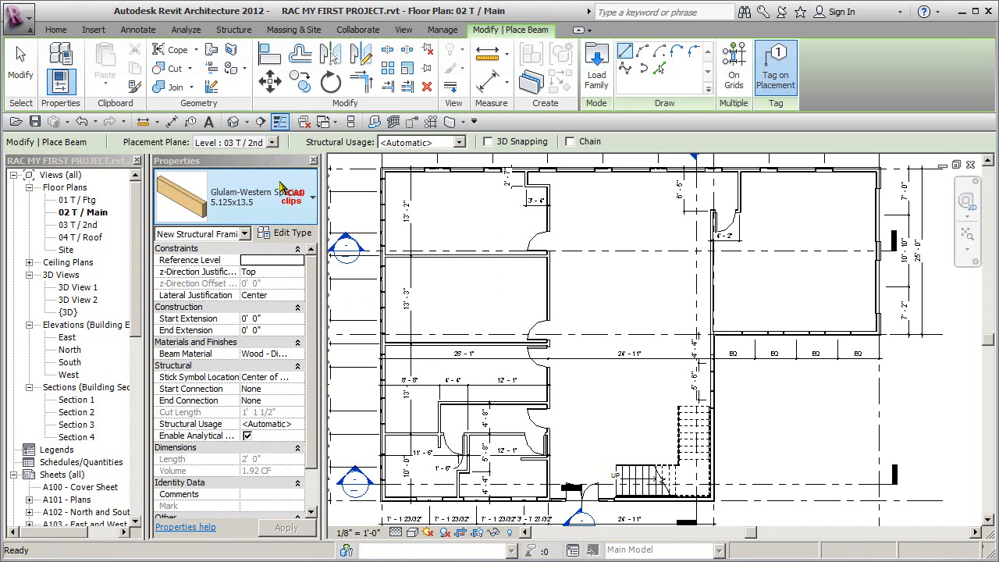
pyautogui.press('Escape')
pyautogui.moveTo(538, 288); pyautogui.dragTo(596, 300, button='middle')
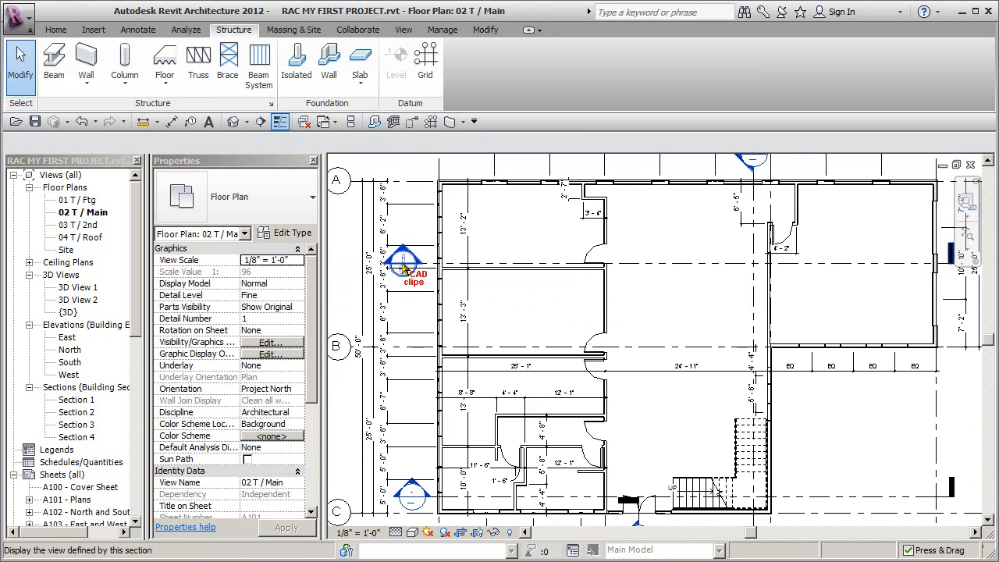
pyautogui.doubleClick(404, 265)
# - Examine in Section 4 how the partition walls meet the floor between the main and second levels
pyautogui.moveTo(820, 452); pyautogui.dragTo(616, 422, button='middle')
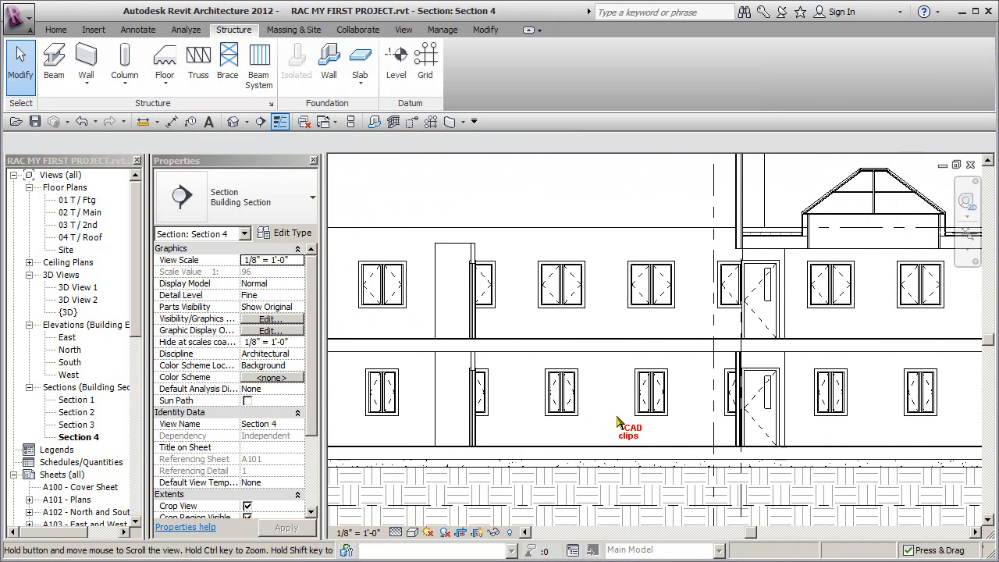
pyautogui.scroll(5, 730, 402)
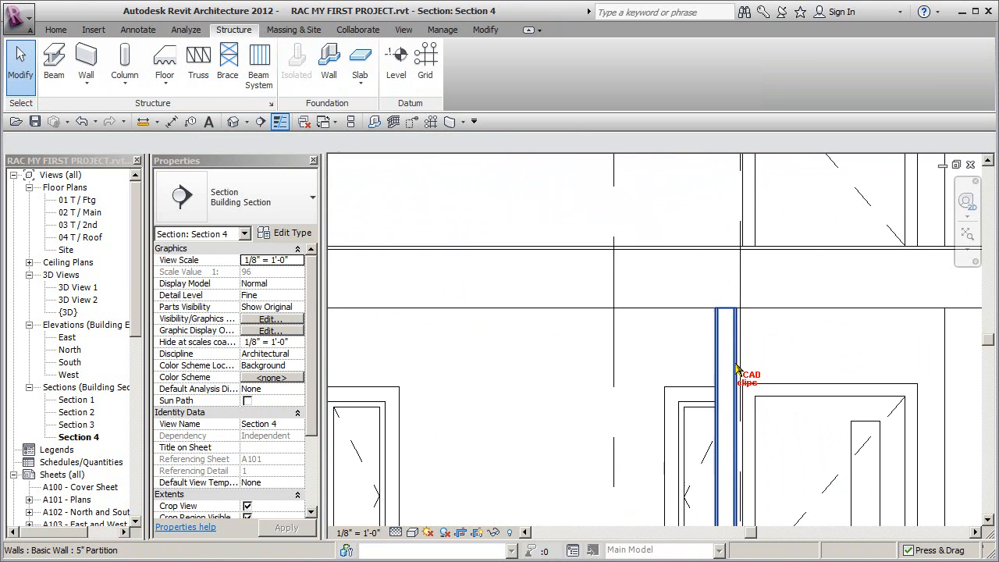
pyautogui.scroll(-4, 720, 282)
pyautogui.moveTo(784, 307); pyautogui.dragTo(404, 322, button='middle')
pyautogui.scroll(-2, 869, 334)
pyautogui.scroll(6, 608, 252)
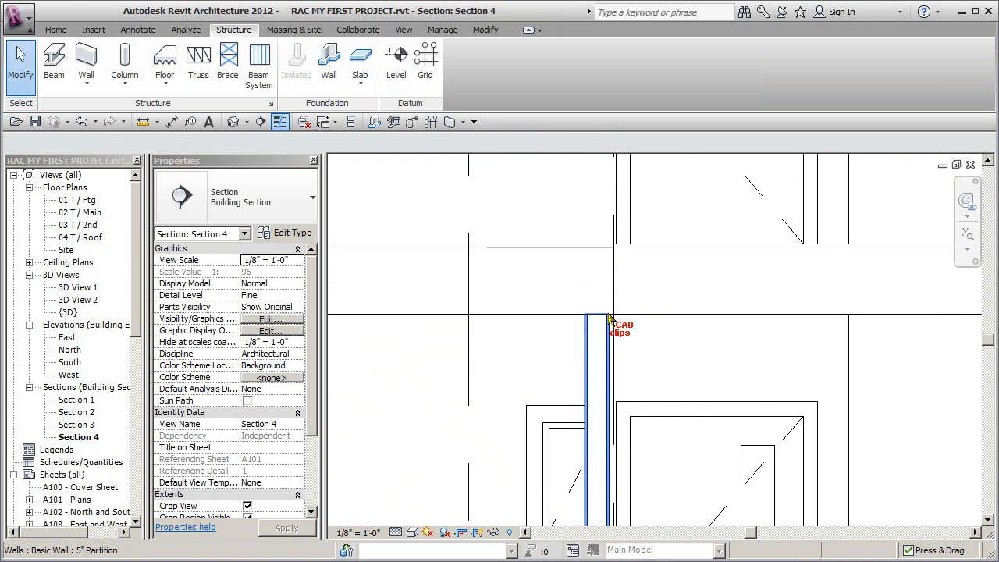
pyautogui.moveTo(490, 310); pyautogui.dragTo(773, 309, button='middle')
pyautogui.scroll(-3, 611, 308)
pyautogui.moveTo(557, 315); pyautogui.dragTo(786, 317, button='middle')
pyautogui.moveTo(620, 317); pyautogui.dragTo(799, 315, button='middle')
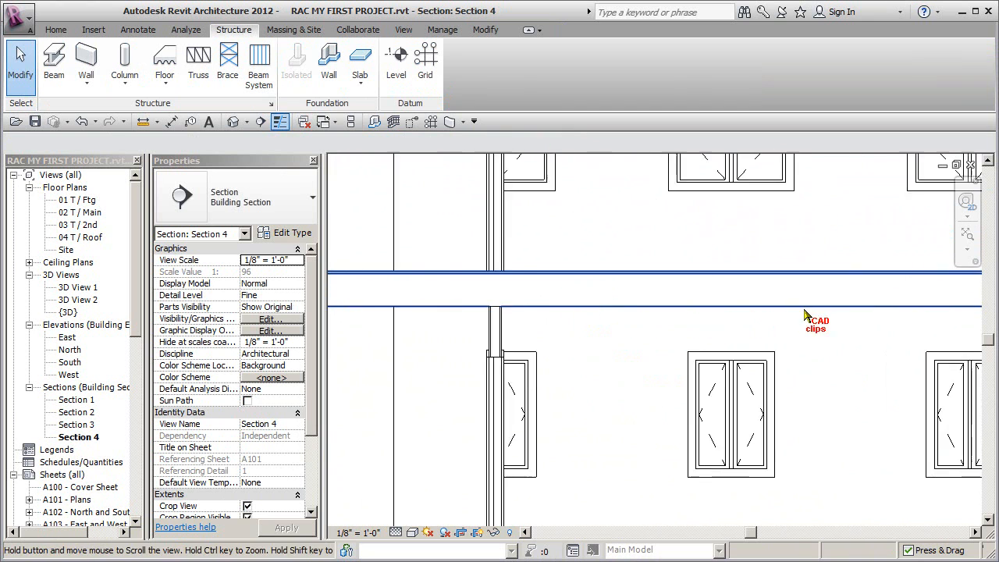
pyautogui.scroll(2, 538, 310)
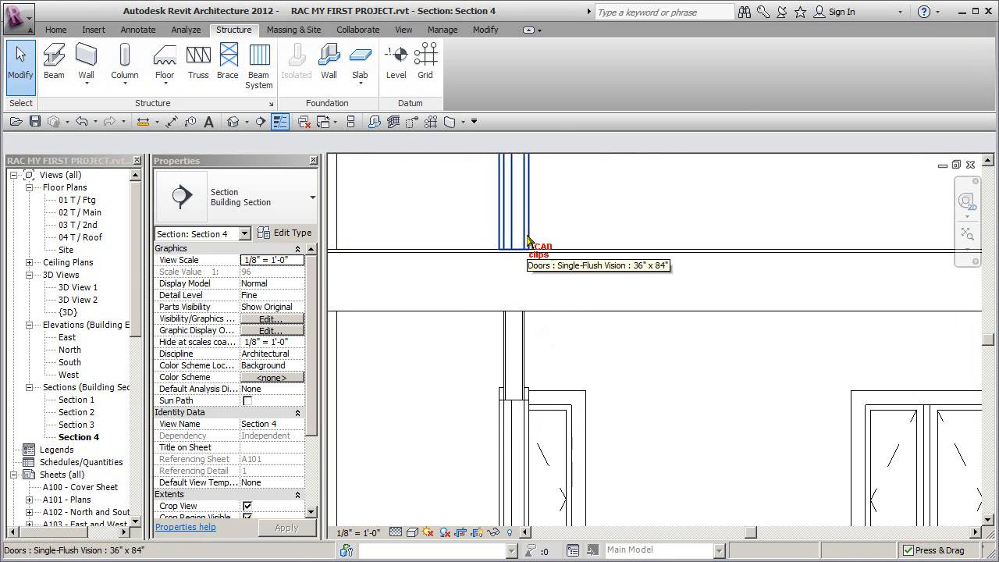
pyautogui.scroll(2, 528, 236)
pyautogui.scroll(-2, 530, 237)
pyautogui.moveTo(552, 237); pyautogui.dragTo(562, 305, button='middle')
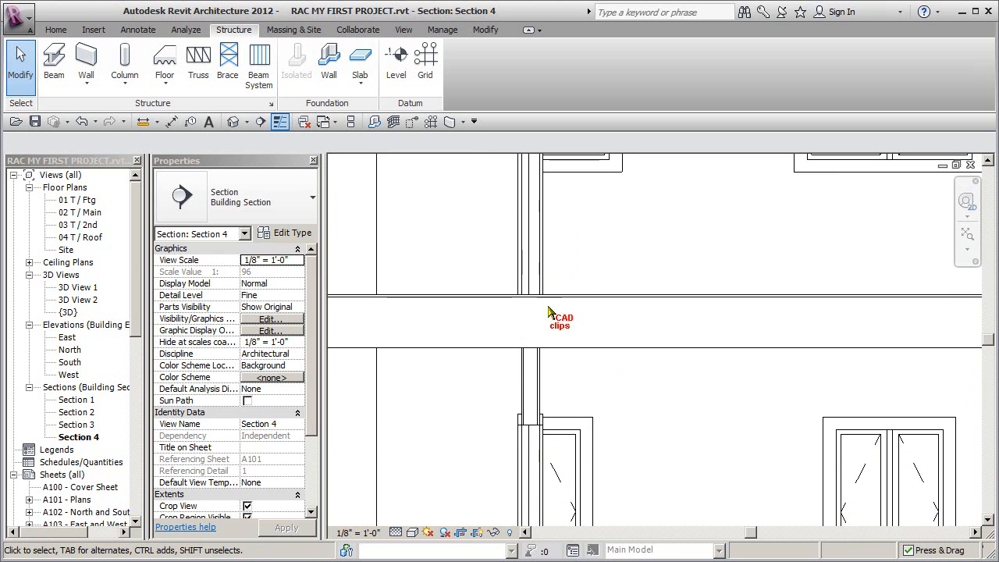
pyautogui.scroll(-5, 530, 318)
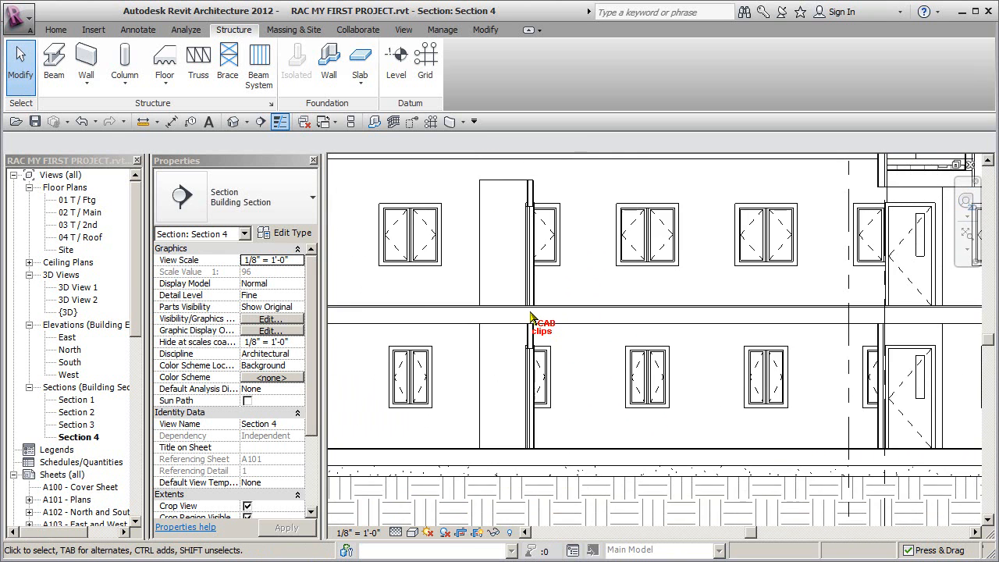
pyautogui.moveTo(667, 308); pyautogui.dragTo(650, 311, button='middle')
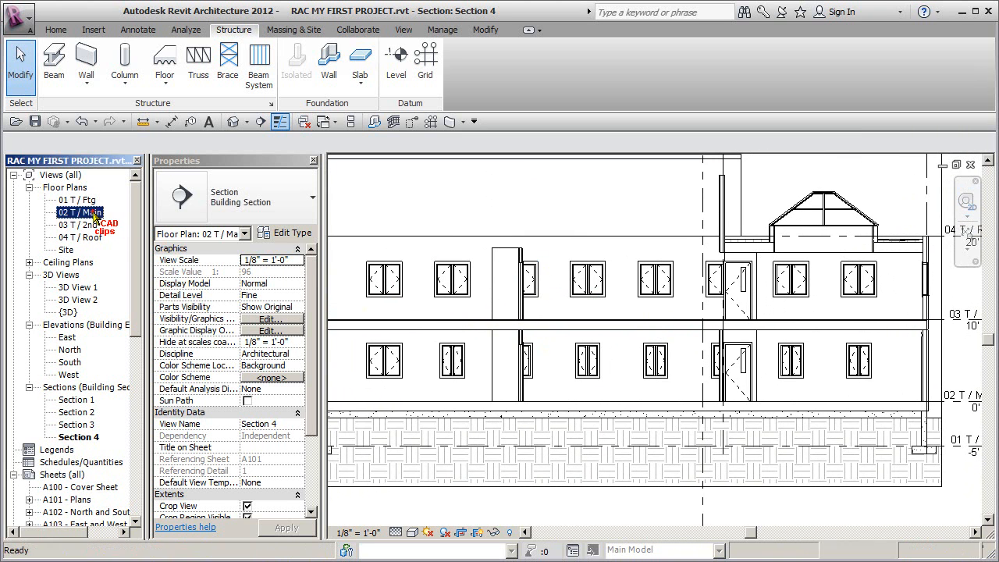
# - Open the 02 T / Main floor plan and set a new 5.125x13.5 glulam beam's placement plane to Level : 03 T / 2nd
pyautogui.doubleClick(87, 213)
pyautogui.moveTo(605, 351); pyautogui.dragTo(541, 315, button='middle')
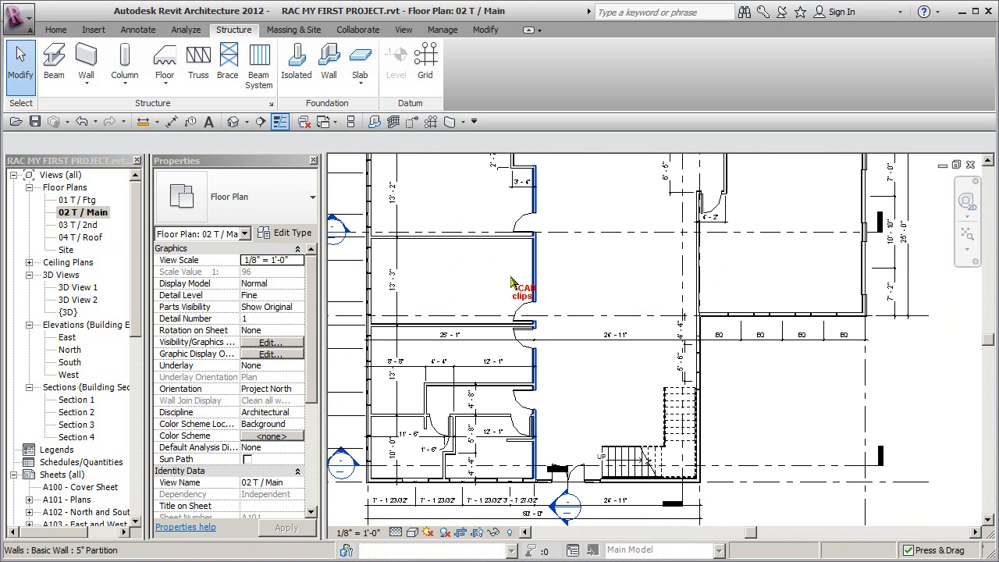
pyautogui.click(54, 59)
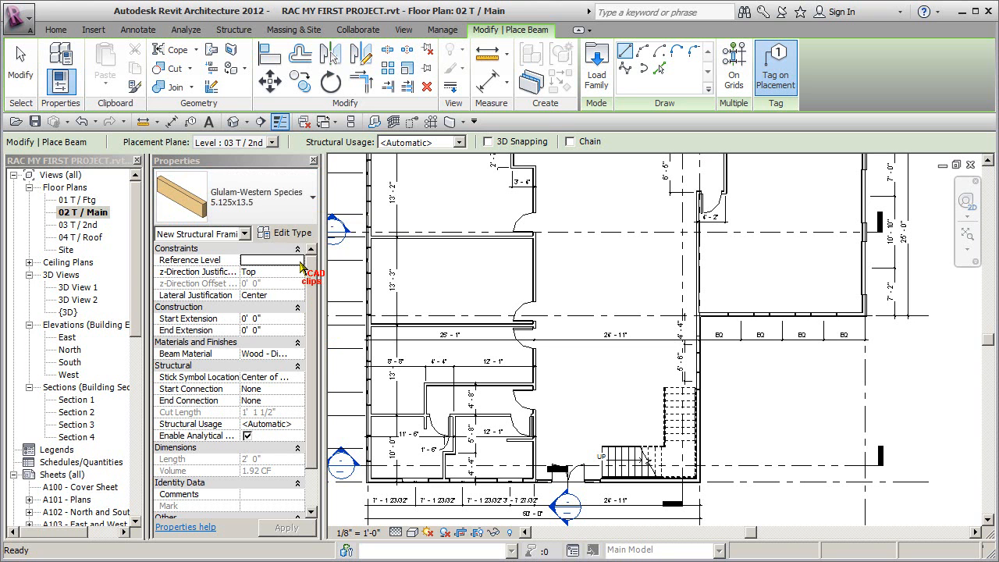
pyautogui.click(272, 143)
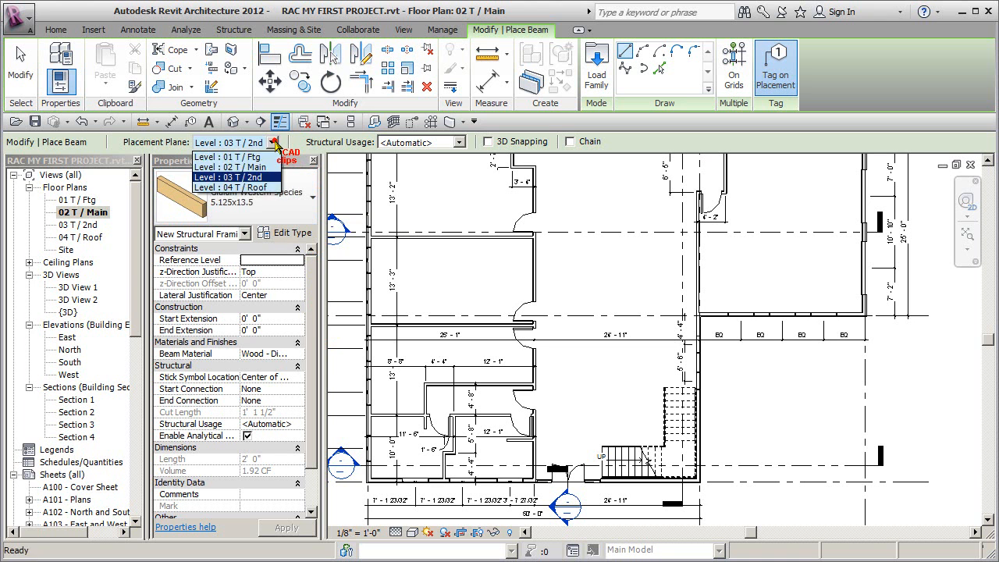
pyautogui.click(265, 177)
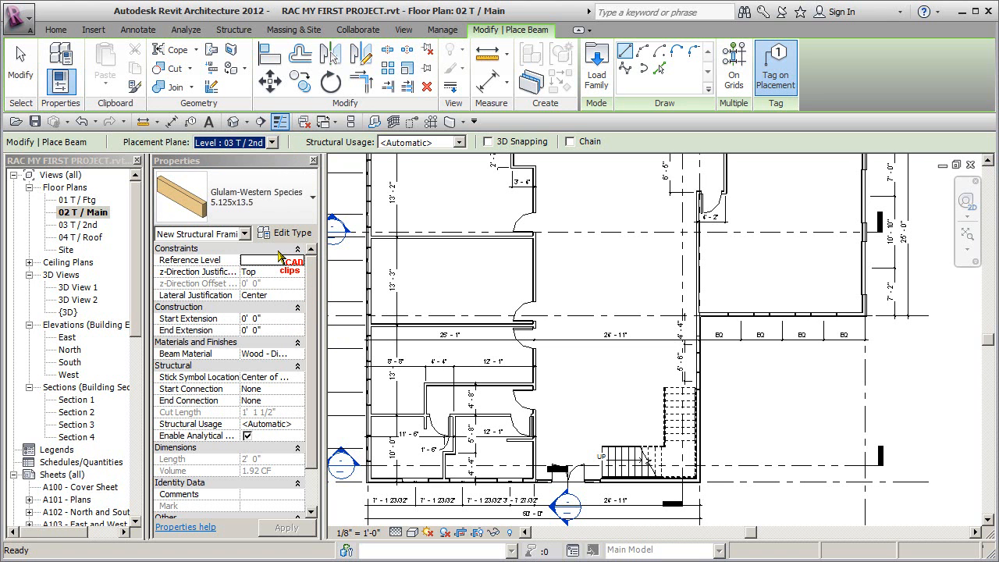
# - Draw the beam along the partition near grid 2, from the grid B wall junction to the grid A exterior wall, about 24' 8" long
pyautogui.moveTo(629, 293); pyautogui.dragTo(575, 353, button='middle')
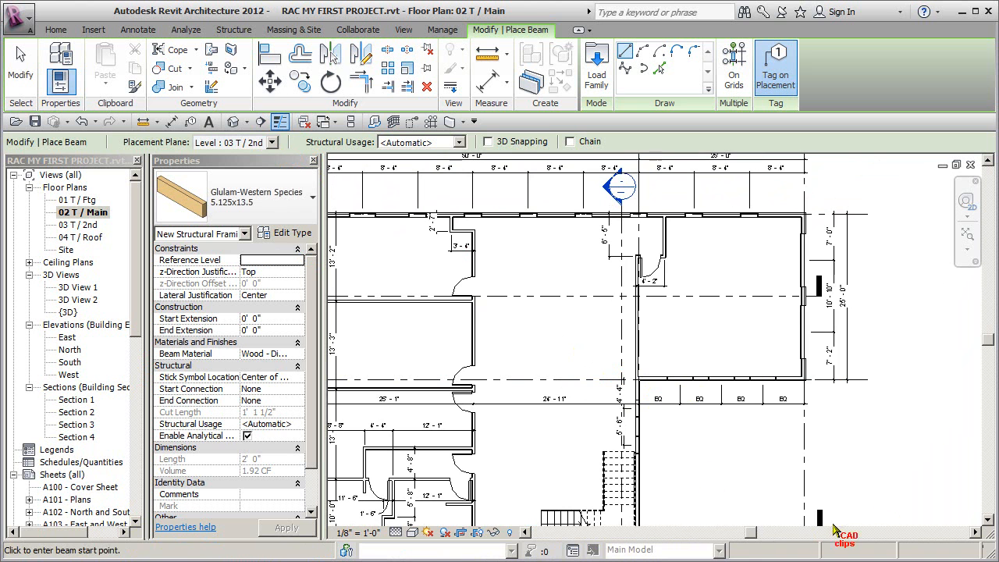
pyautogui.scroll(4, 644, 386)
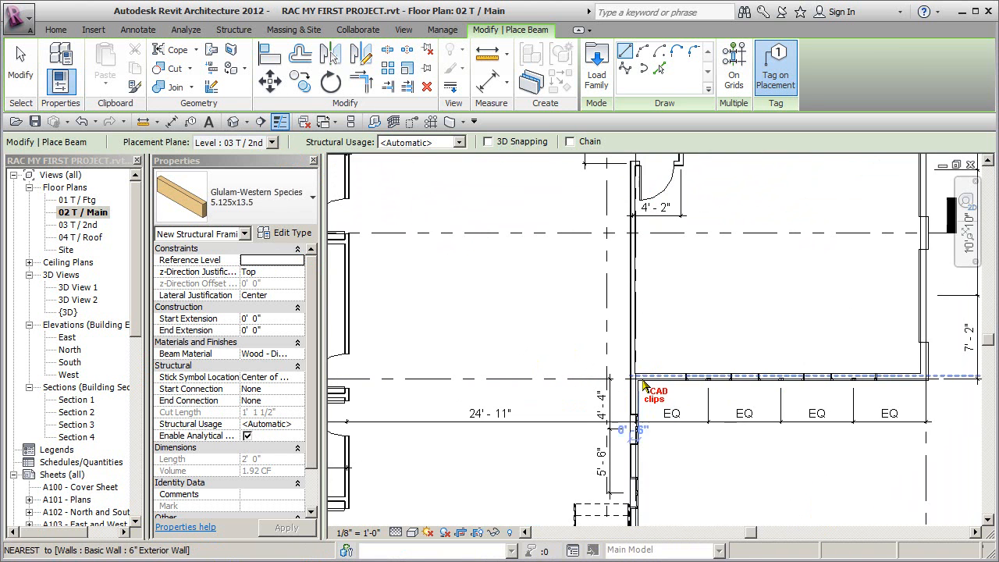
pyautogui.scroll(1, 644, 386)
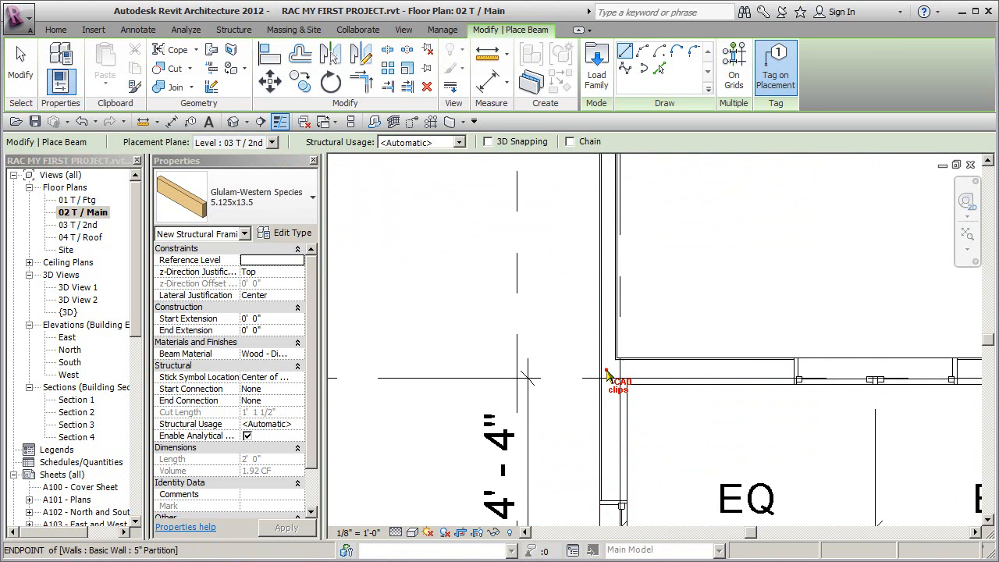
pyautogui.click(608, 372)
pyautogui.scroll(-2, 621, 292)
pyautogui.moveTo(622, 237); pyautogui.dragTo(576, 497, button='middle')
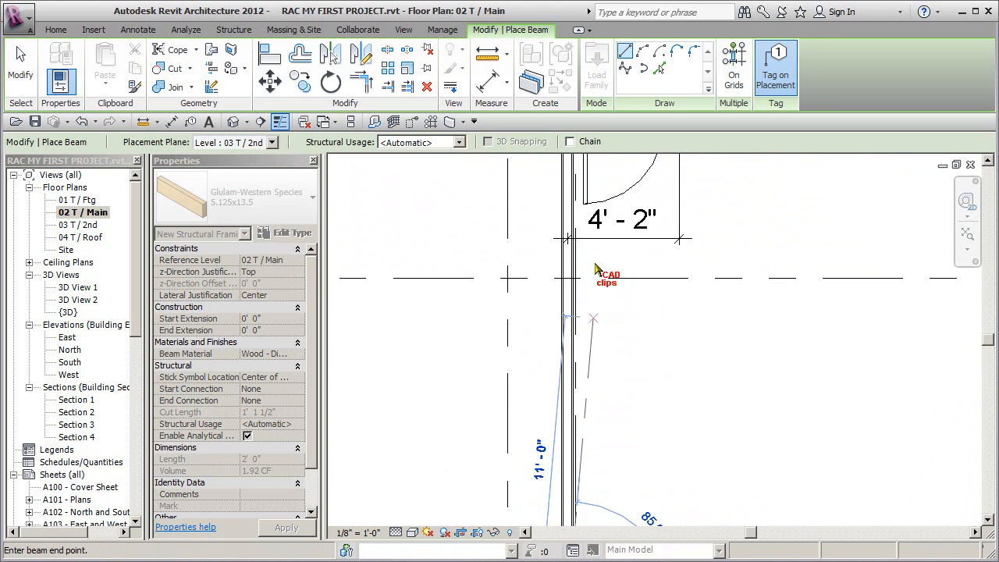
pyautogui.moveTo(571, 242); pyautogui.dragTo(548, 556, button='middle')
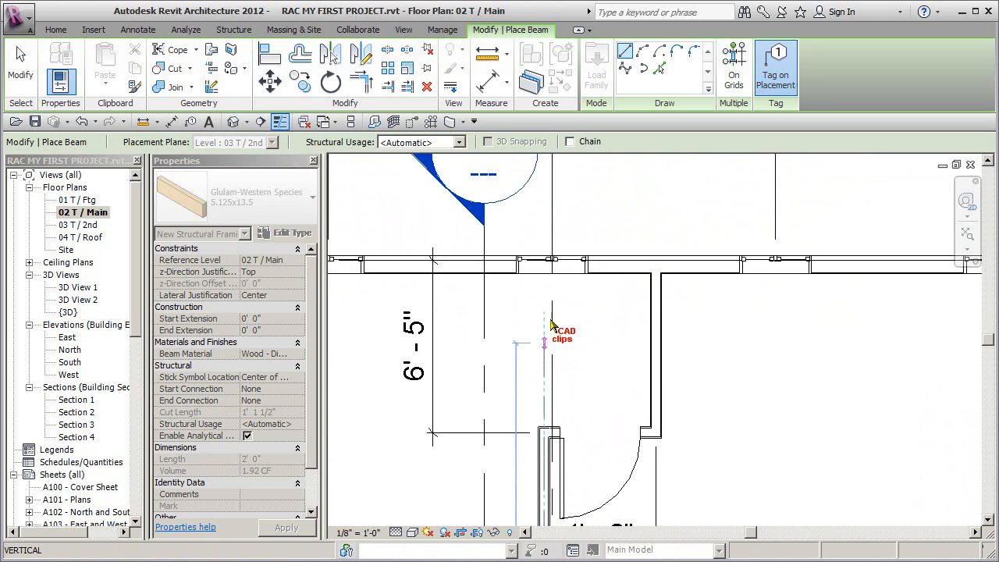
pyautogui.click(554, 271)
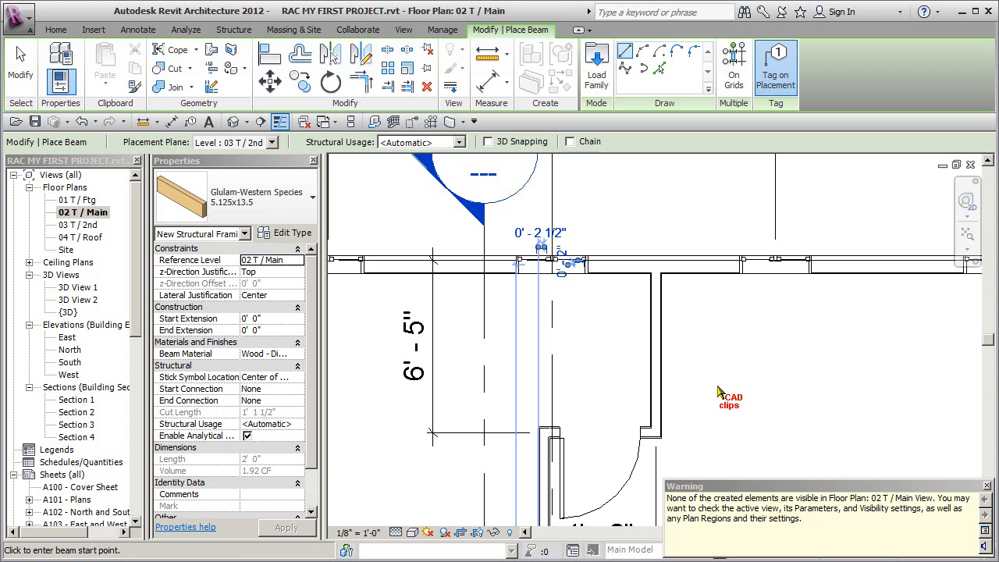
pyautogui.press('Escape')
# - Start another glulam beam for the corridor partition beside the entrance doors, saving the project when reminded
pyautogui.scroll(-3, 717, 392)
pyautogui.moveTo(693, 401); pyautogui.dragTo(785, 340, button='middle')
pyautogui.scroll(-2, 631, 398)
pyautogui.scroll(-1, 630, 398)
pyautogui.moveTo(630, 398); pyautogui.dragTo(771, 275, button='middle')
pyautogui.moveTo(647, 375); pyautogui.dragTo(658, 179, button='middle')
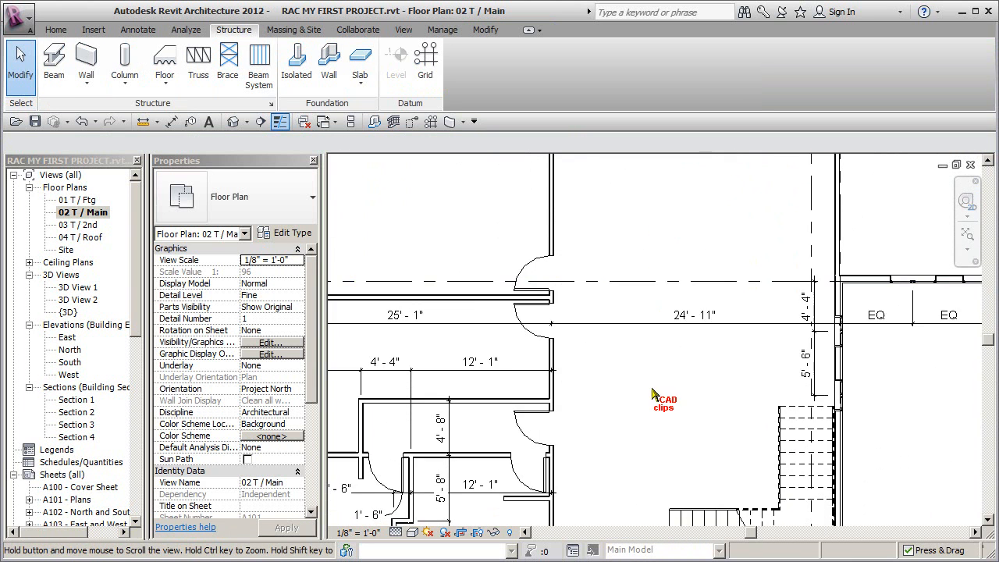
pyautogui.moveTo(647, 452); pyautogui.dragTo(652, 262, button='middle')
pyautogui.scroll(2, 578, 408)
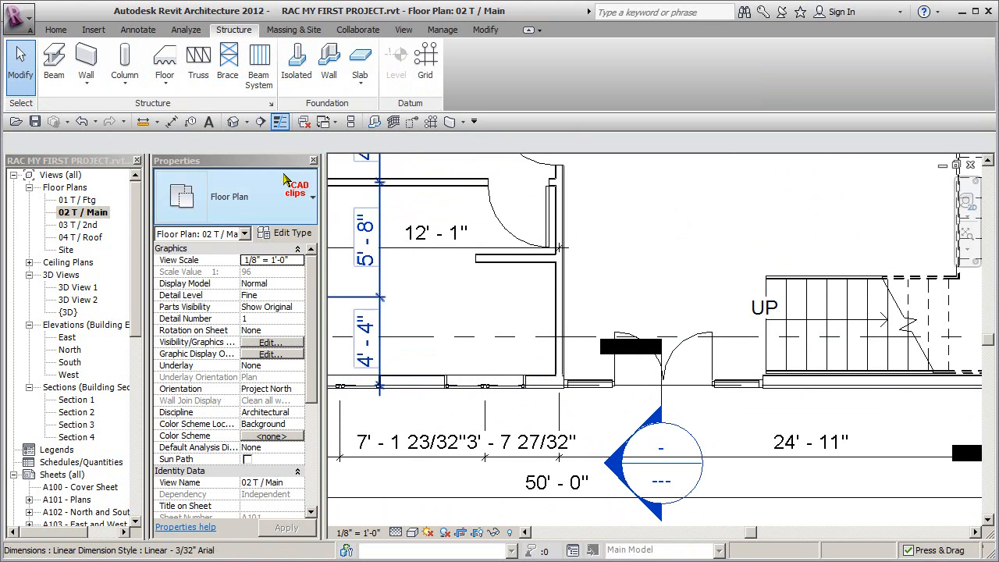
pyautogui.click(93, 71)
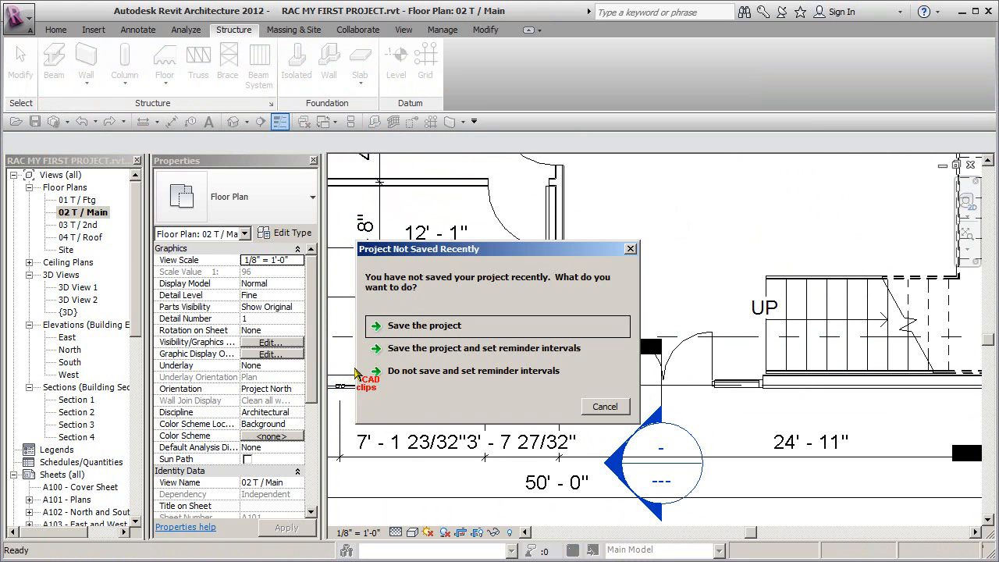
pyautogui.click(430, 333)
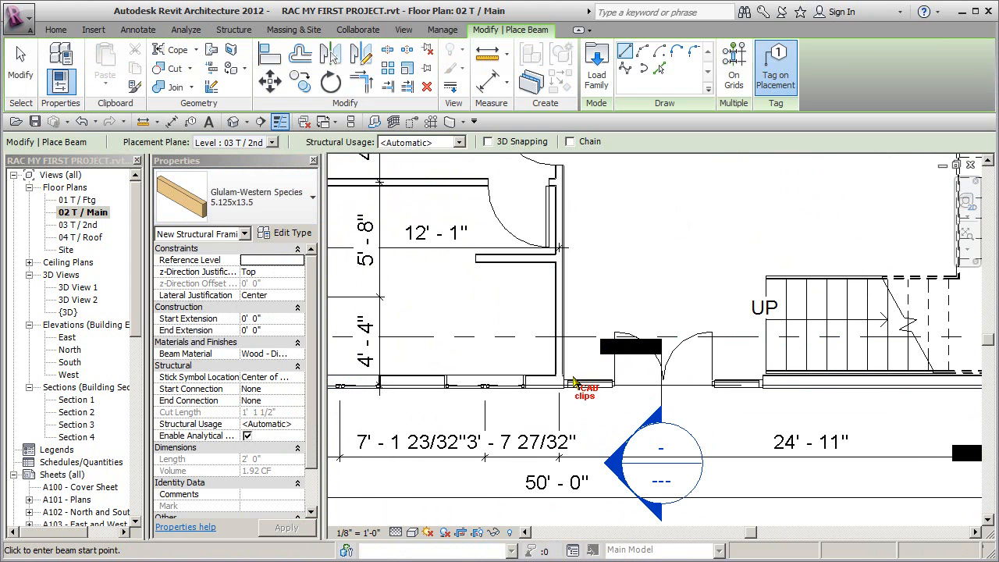
# - Draw the beam along the corridor partition from the entrance-side exterior wall to the grid A exterior wall, about 49' 8" long
pyautogui.scroll(3, 577, 383)
pyautogui.click(542, 388)
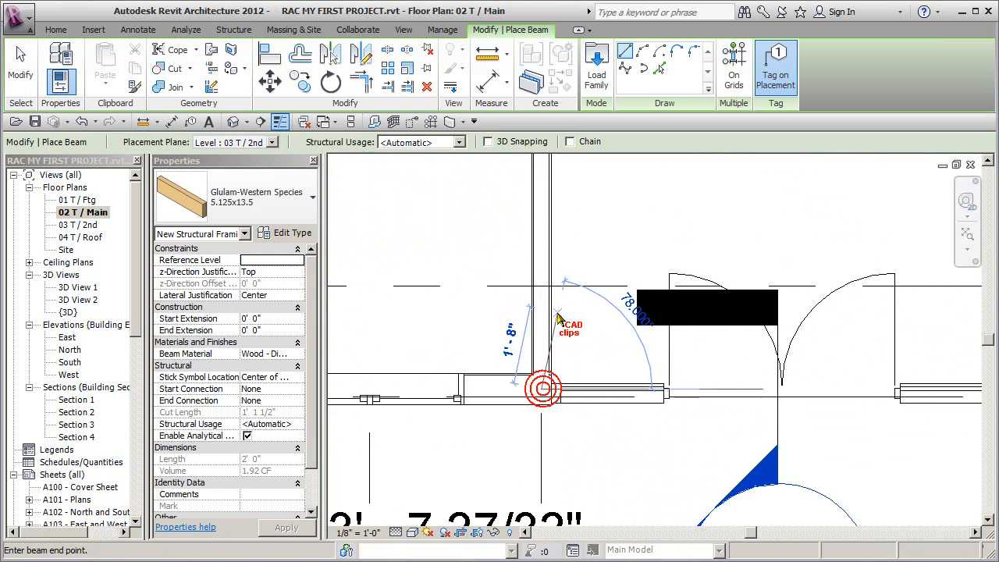
pyautogui.scroll(-5, 546, 394)
pyautogui.moveTo(559, 436); pyautogui.dragTo(555, 475, button='middle')
pyautogui.moveTo(572, 210); pyautogui.dragTo(566, 494, button='middle')
pyautogui.moveTo(570, 393); pyautogui.dragTo(574, 442, button='middle')
pyautogui.scroll(4, 544, 398)
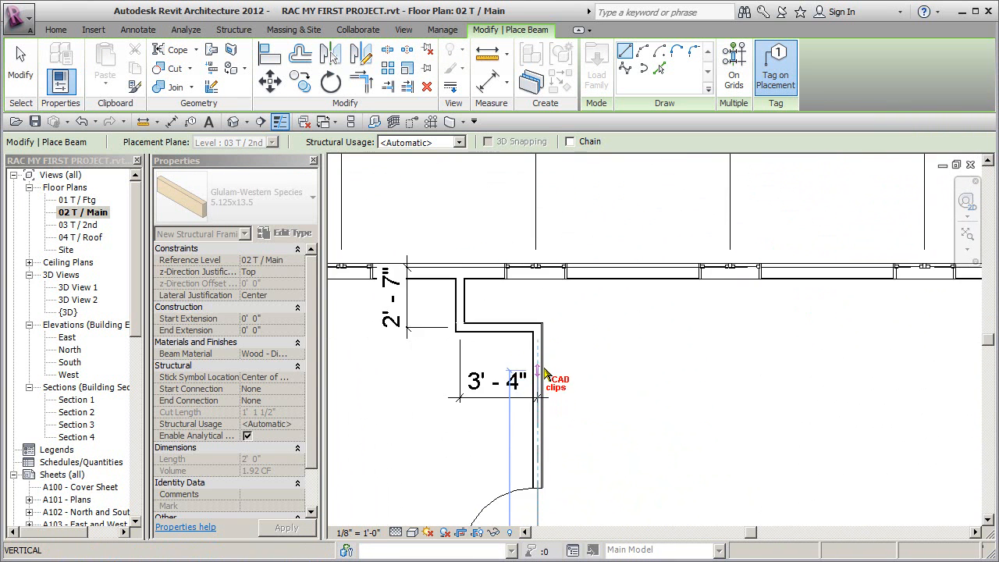
pyautogui.click(535, 232)
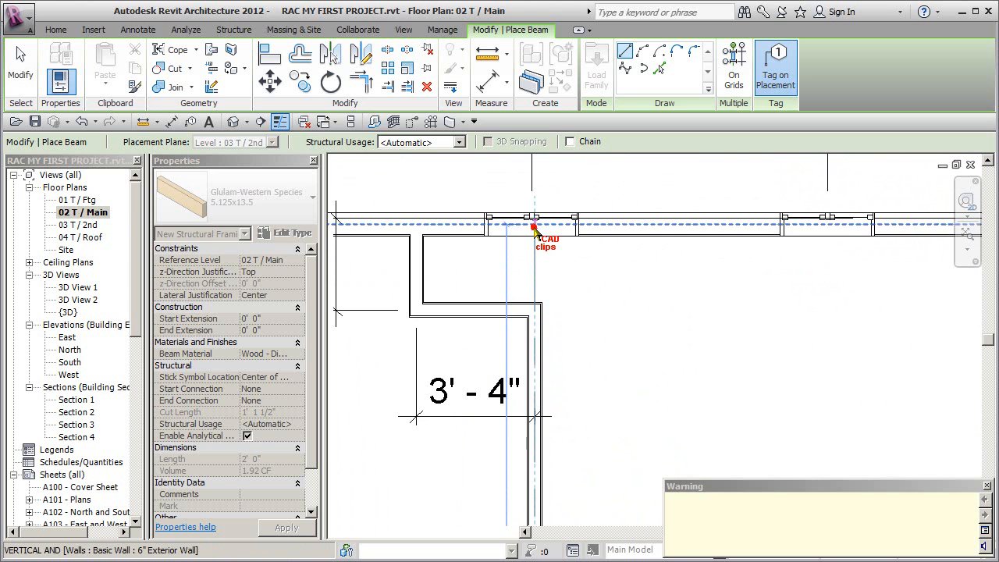
pyautogui.click(986, 488)
pyautogui.scroll(-5, 647, 430)
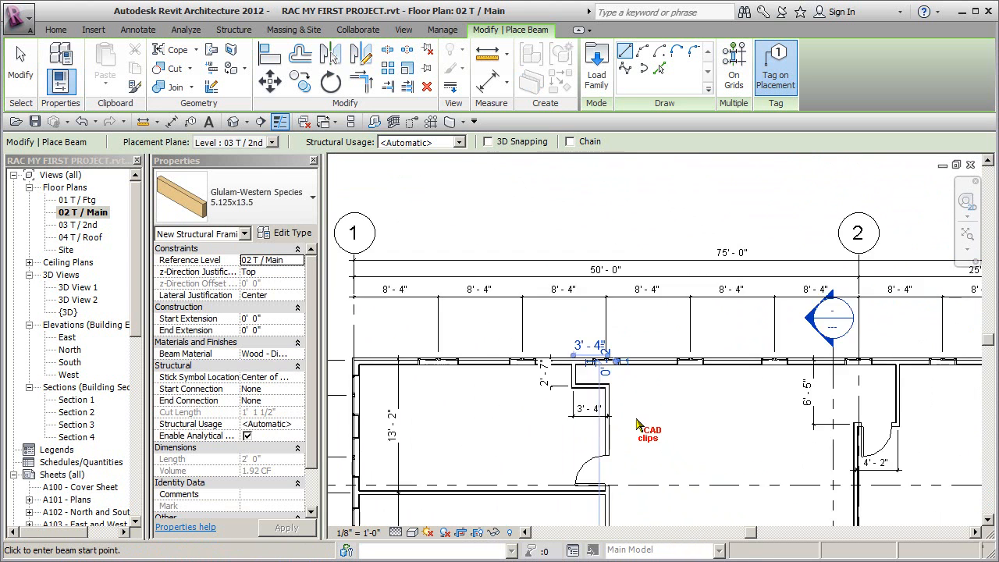
pyautogui.moveTo(641, 375); pyautogui.dragTo(625, 265, button='middle')
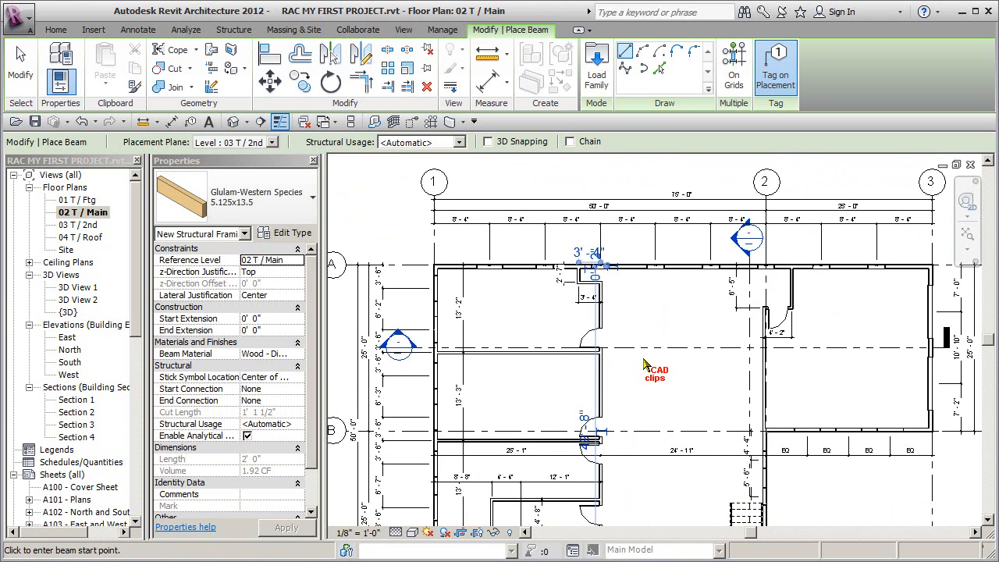
pyautogui.press('Escape')
# - Open Section 4 from its marker on the plan and examine the beam near grid 2 within the second floor
pyautogui.doubleClick(398, 346)
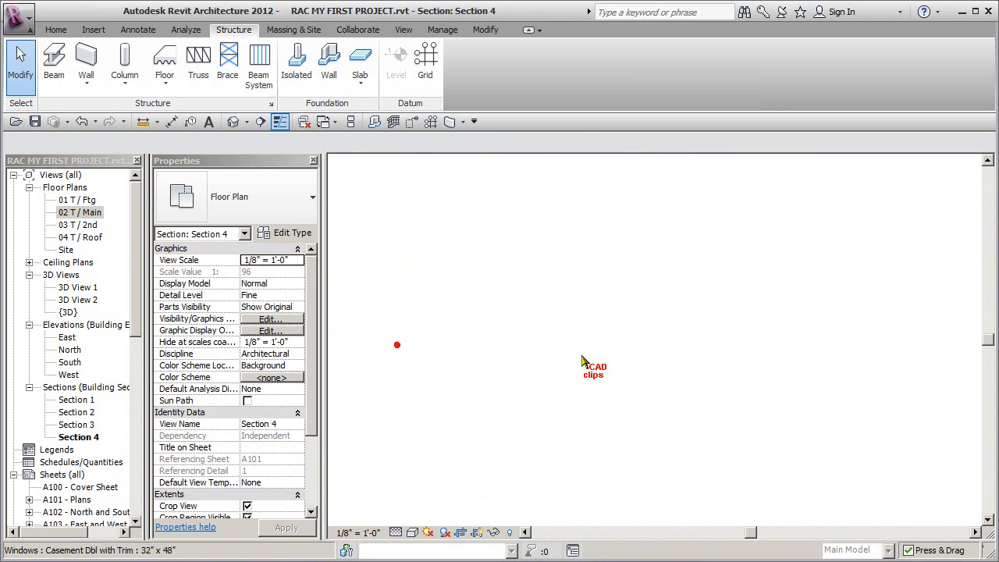
pyautogui.scroll(5, 667, 367)
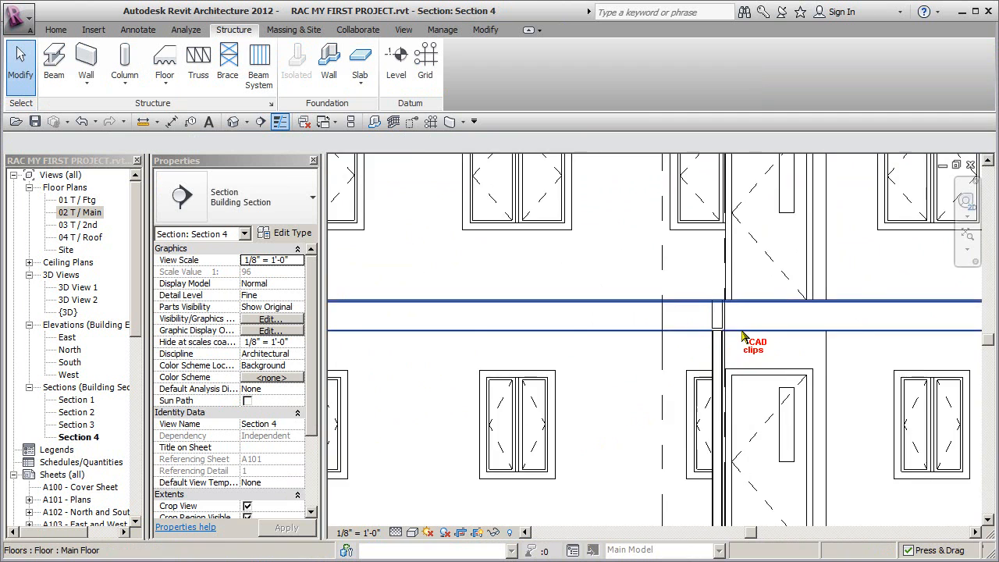
pyautogui.scroll(2, 687, 363)
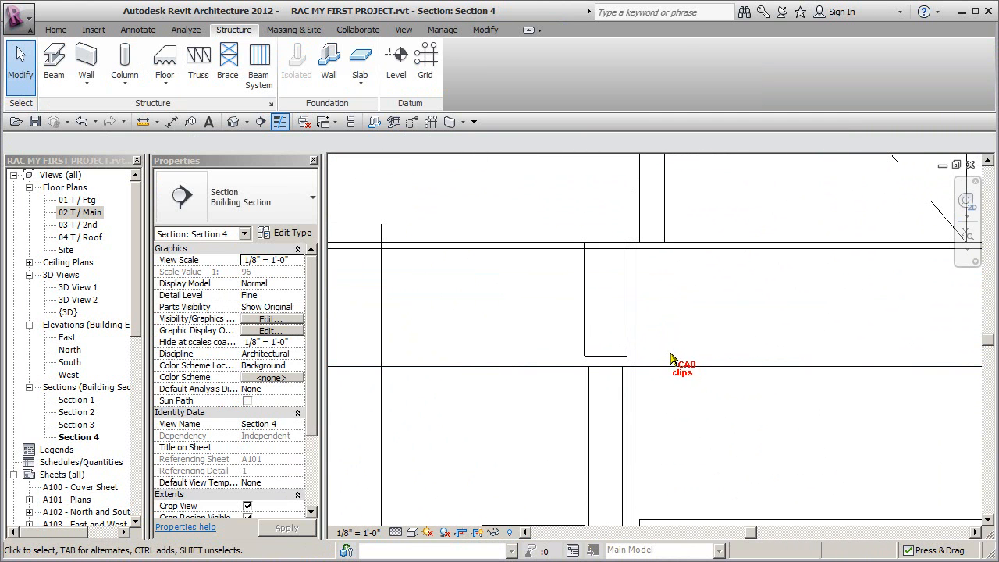
# - Set the start and end level offsets of the beam near grid 2 to -.75", and turn off the thin lines display
pyautogui.click(628, 326)
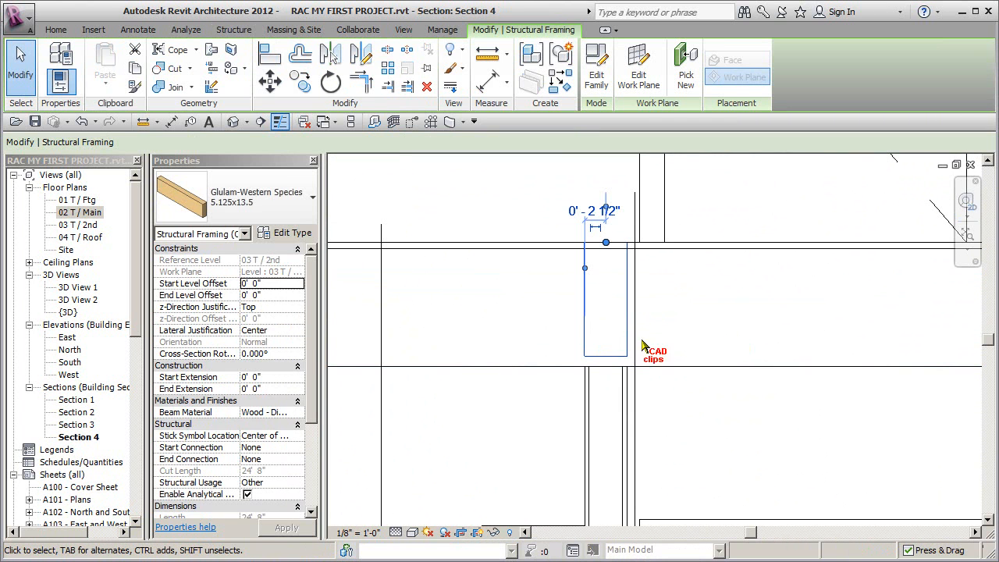
pyautogui.click(273, 284)
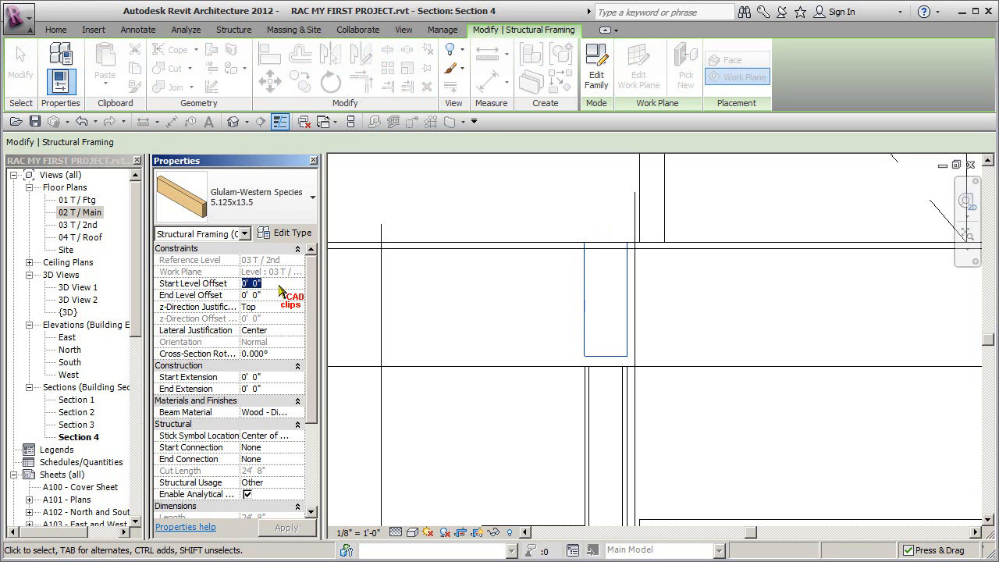
pyautogui.write('-.75')
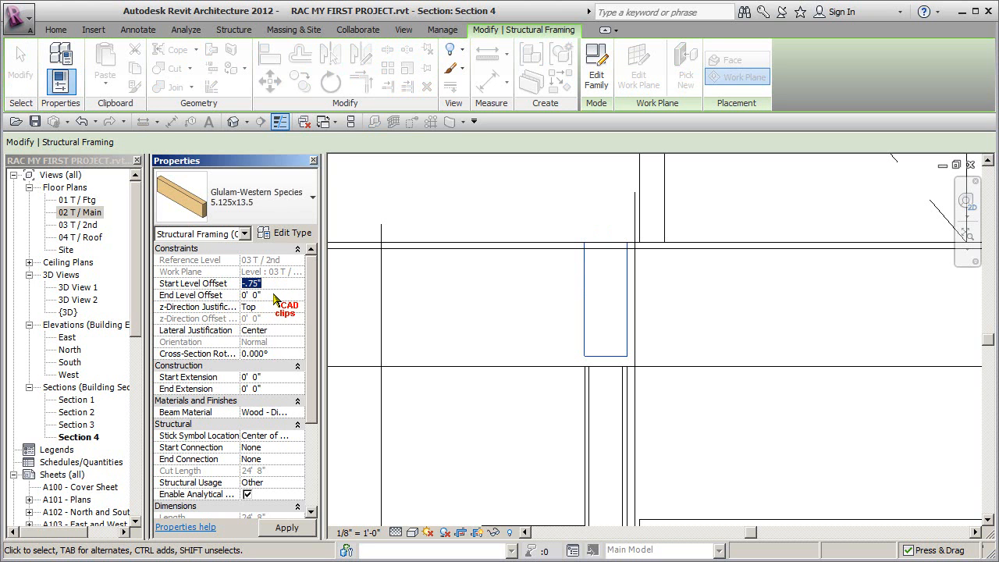
pyautogui.click(275, 294)
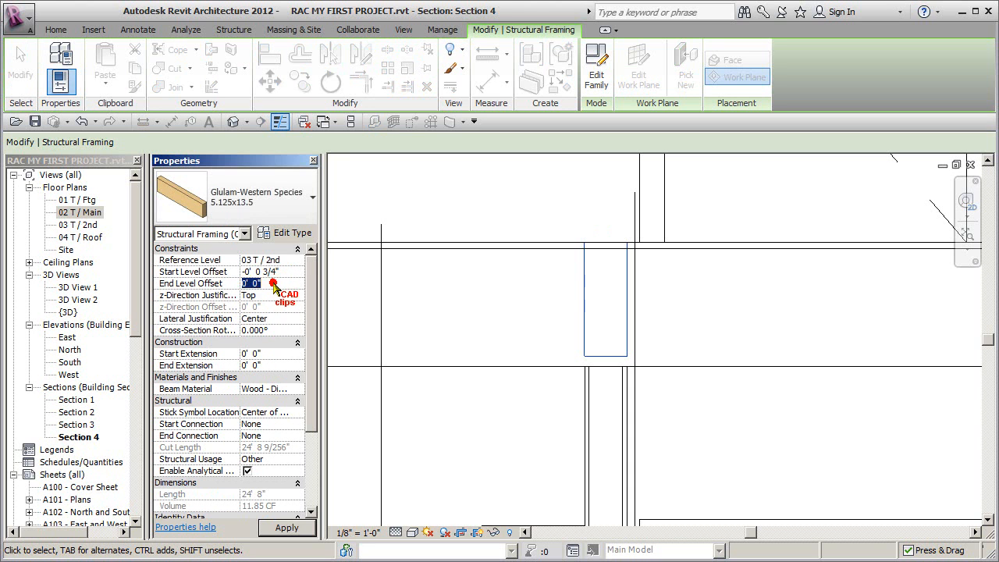
pyautogui.write('-.75"')
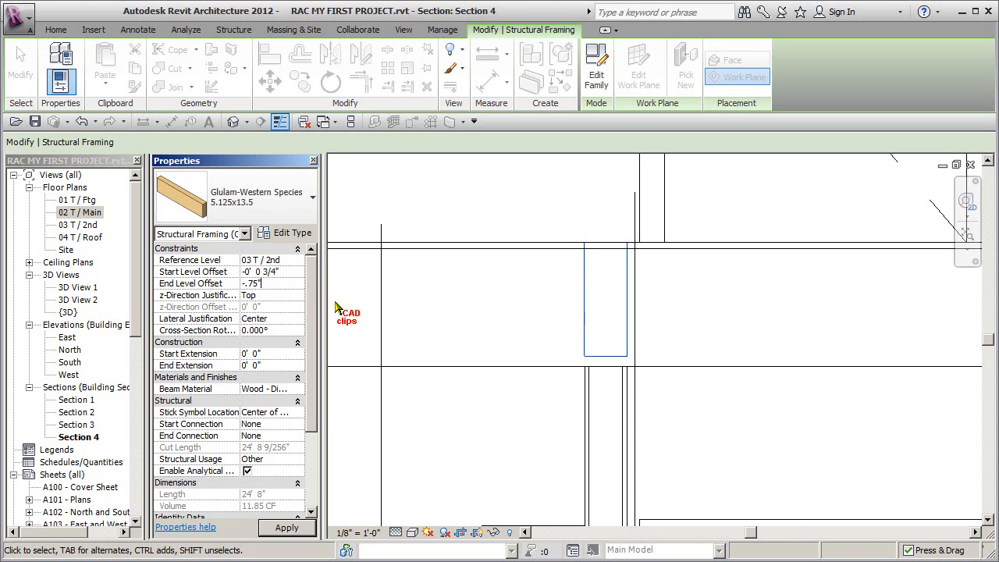
pyautogui.click(693, 316)
pyautogui.click(628, 324)
pyautogui.click(685, 328)
pyautogui.press('t')
pyautogui.press('l')
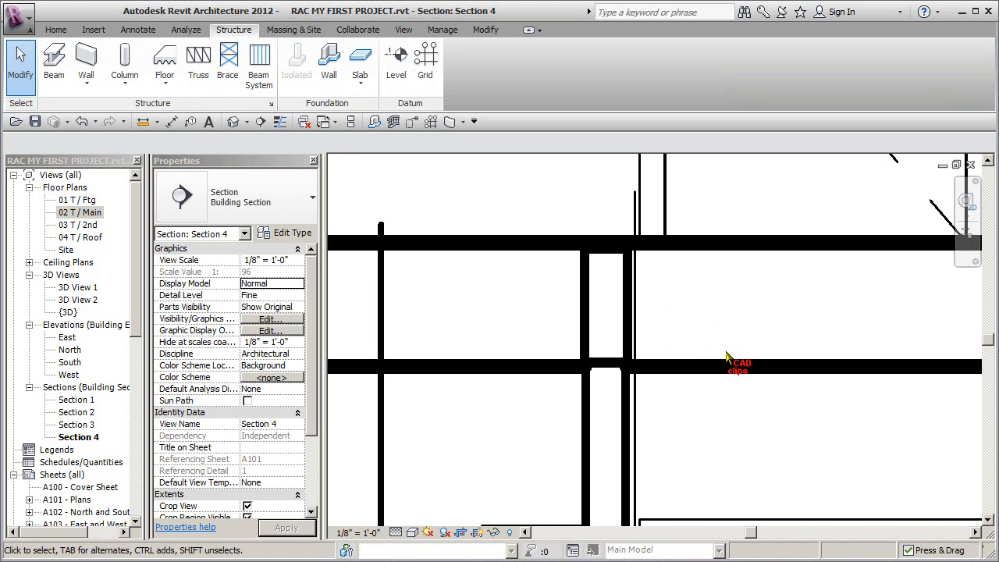
# - Set the start and end level offsets of the beam above the corridor partition to -.75"
pyautogui.scroll(-5, 734, 365)
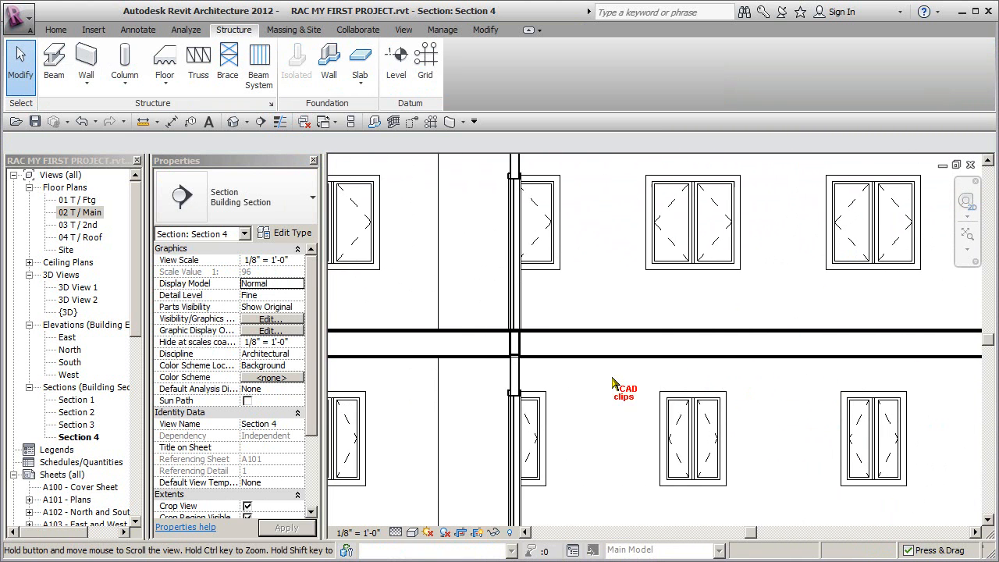
pyautogui.scroll(3, 541, 437)
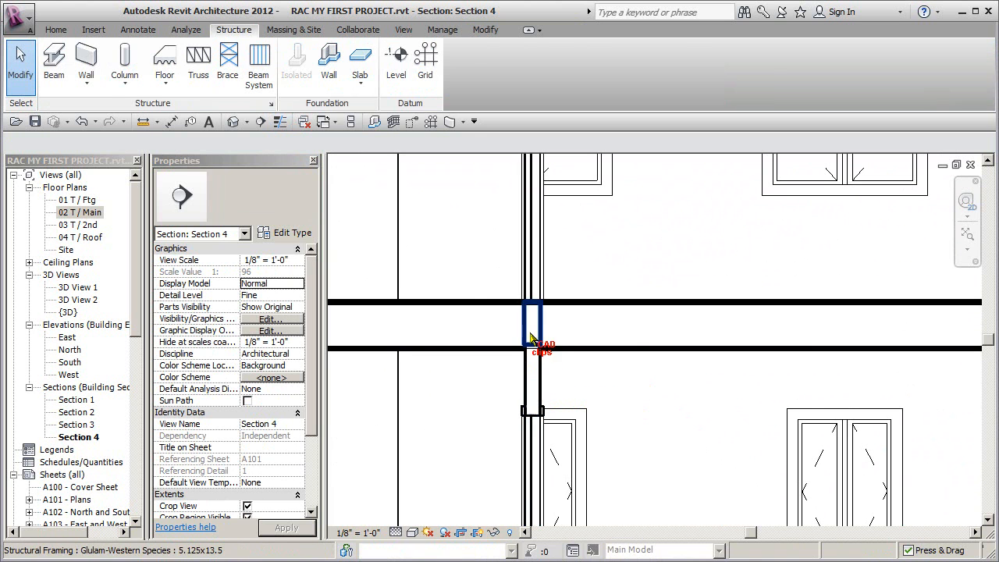
pyautogui.click(532, 340)
pyautogui.click(273, 283)
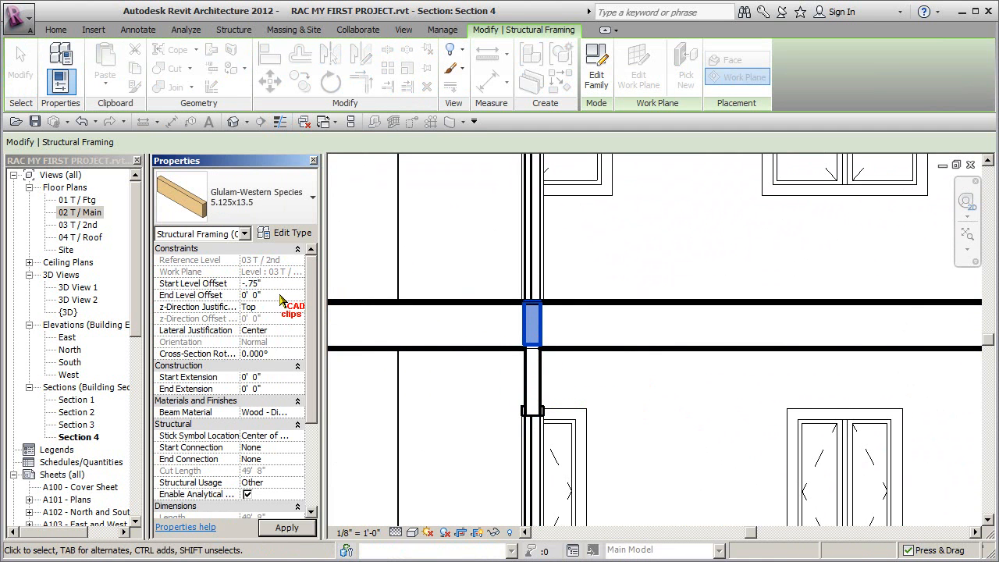
pyautogui.click(280, 297)
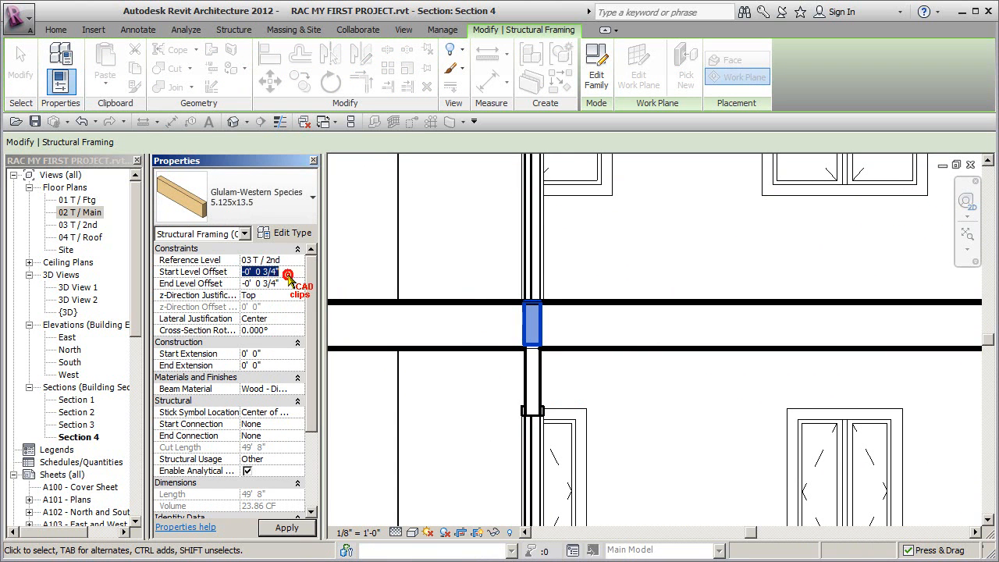
pyautogui.click(600, 366)
pyautogui.scroll(-2, 599, 366)
pyautogui.scroll(-4, 599, 373)
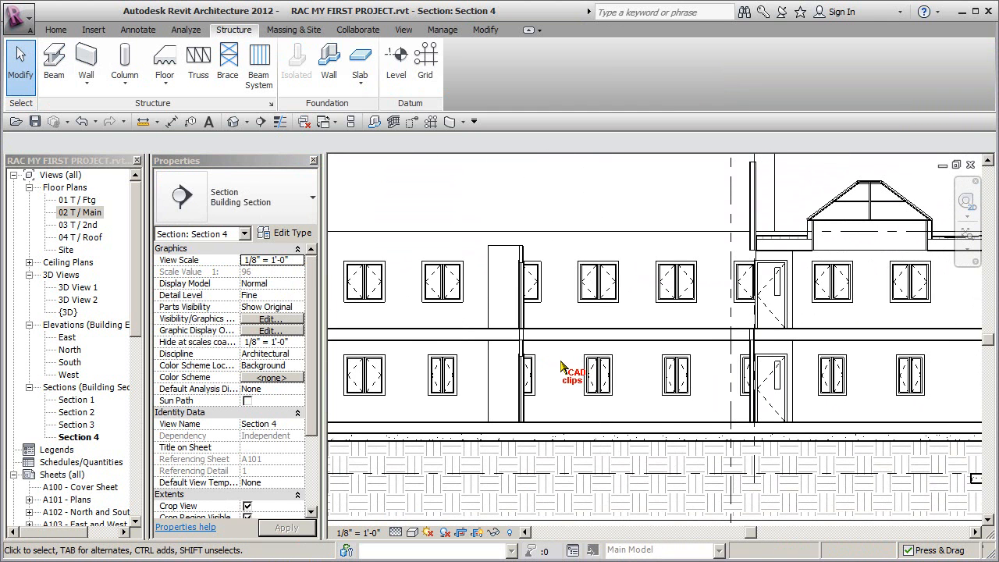
# - Open the default 3D view and hide the whole Roofs category in it
pyautogui.click(233, 122)
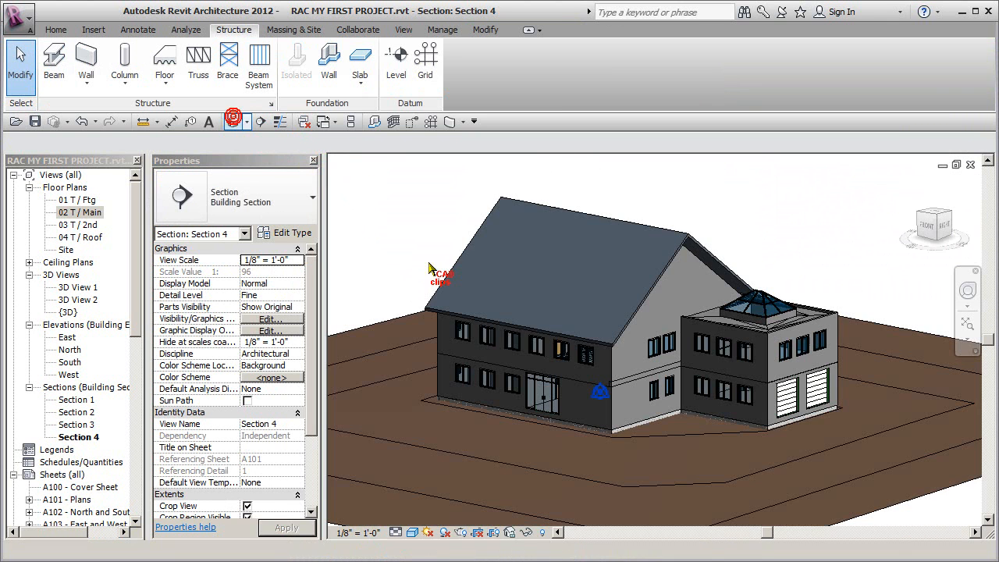
pyautogui.keyDown('shift'); pyautogui.moveTo(635, 395); pyautogui.dragTo(647, 414, button='middle'); pyautogui.keyUp('shift')
pyautogui.click(696, 260)
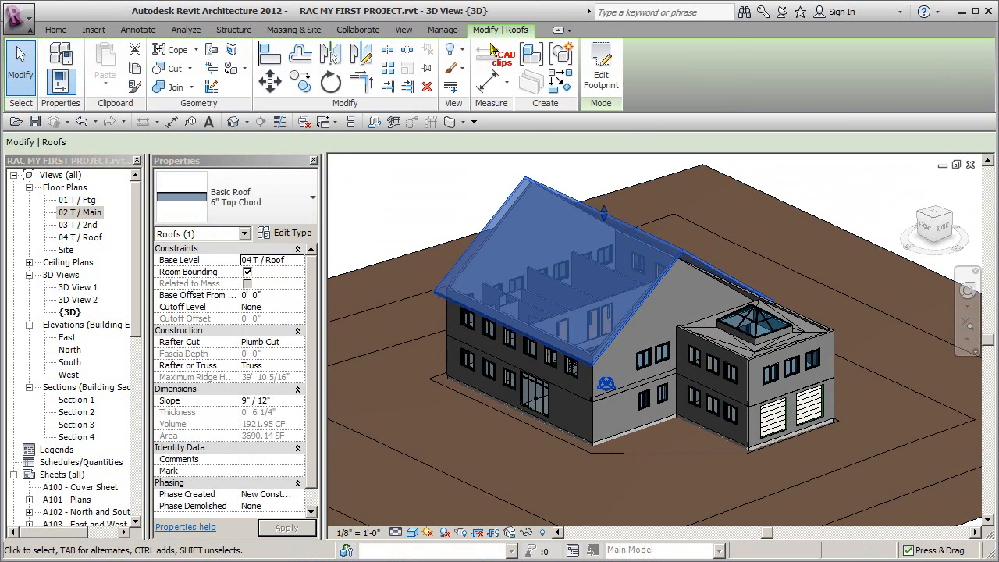
pyautogui.click(452, 50)
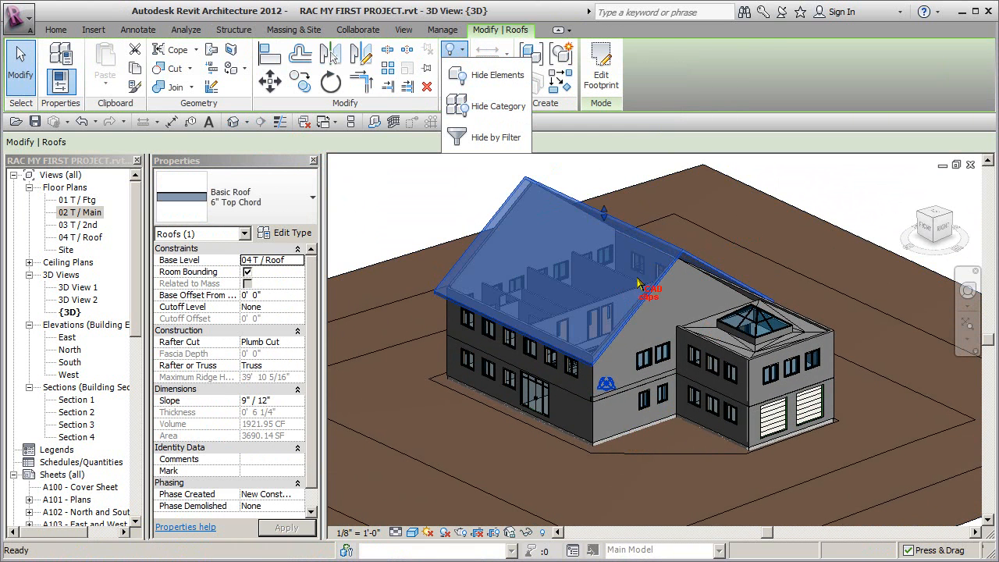
pyautogui.click(499, 107)
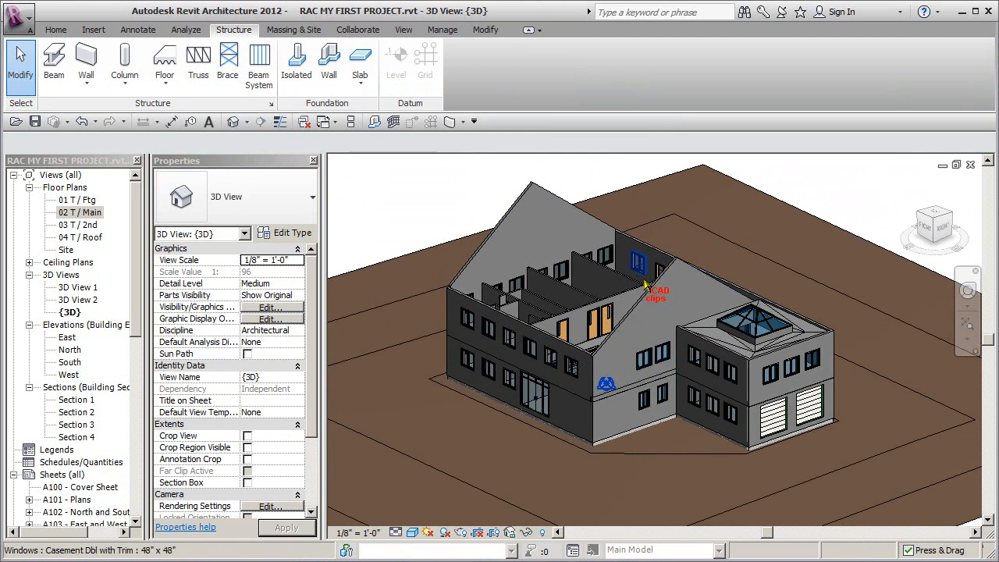
# - Select the building elements above the second floor, including the gable walls and skylight, and hide those elements in the 3D view
pyautogui.keyDown('shift'); pyautogui.moveTo(691, 348); pyautogui.dragTo(868, 260, button='middle'); pyautogui.keyUp('shift')
pyautogui.moveTo(868, 260); pyautogui.dragTo(412, 329)
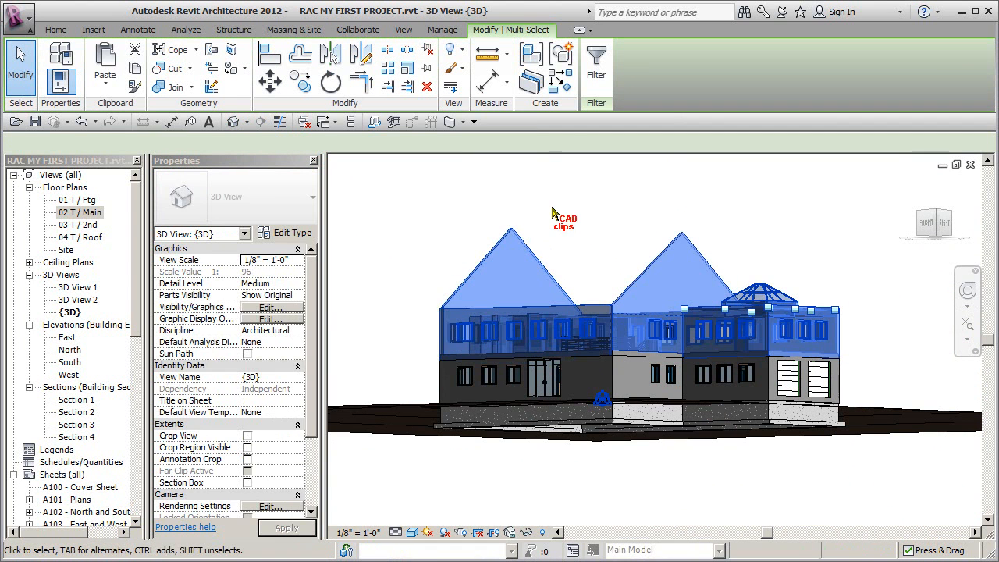
pyautogui.click(452, 49)
pyautogui.click(491, 75)
# - Highlight the second-floor slab in the 3D view to examine both glulam beams beneath it, and clear the selection
pyautogui.keyDown('shift'); pyautogui.moveTo(593, 437); pyautogui.dragTo(664, 487, button='middle'); pyautogui.keyUp('shift')
pyautogui.click(733, 321)
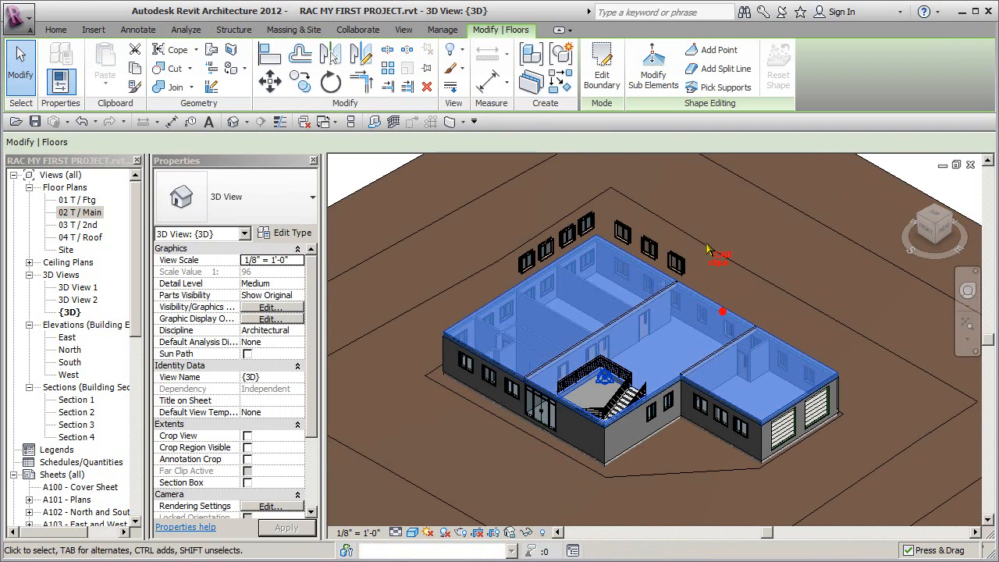
pyautogui.scroll(6, 781, 406)
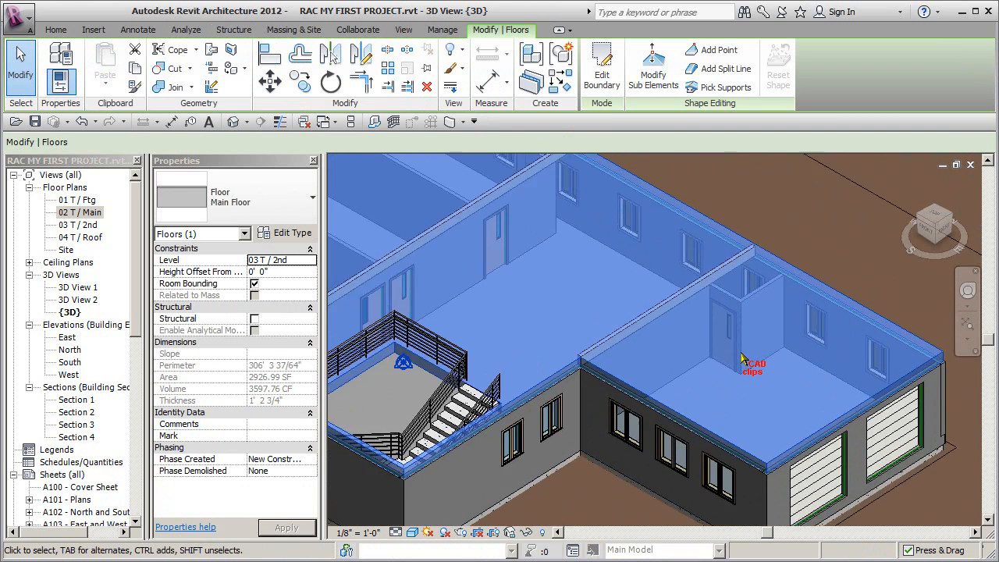
pyautogui.scroll(3, 743, 396)
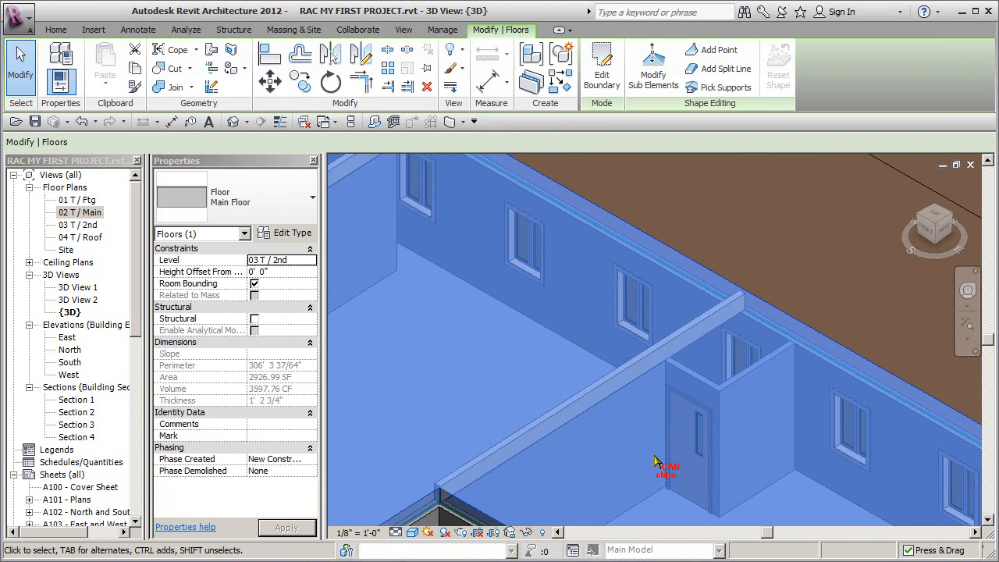
pyautogui.scroll(-5, 695, 460)
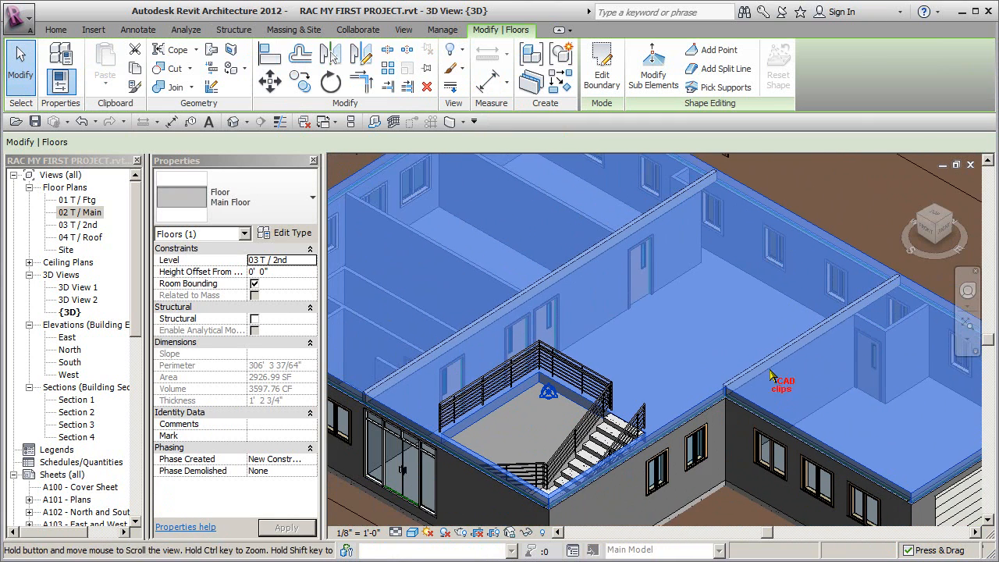
pyautogui.moveTo(773, 375); pyautogui.dragTo(824, 365, button='middle')
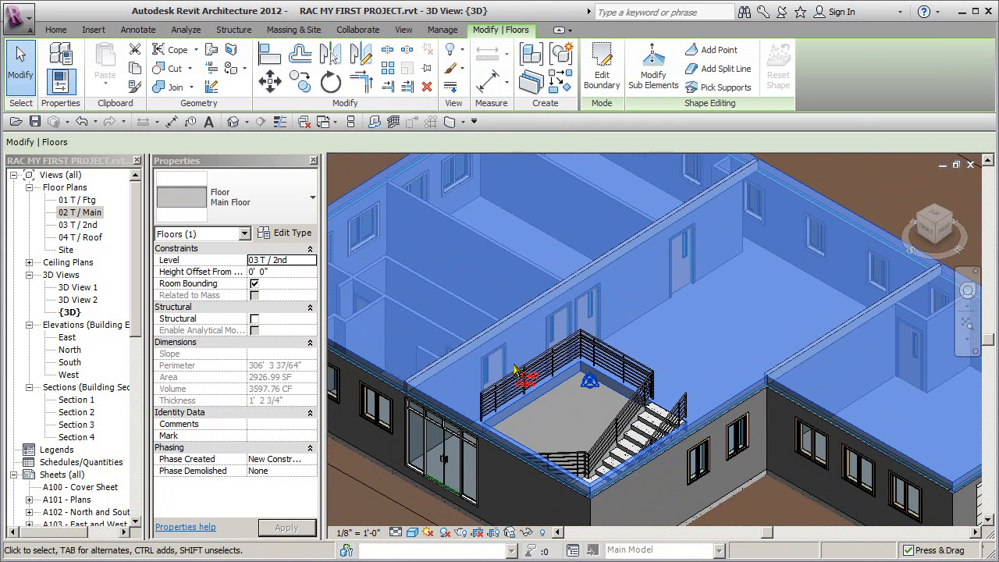
pyautogui.scroll(-5, 636, 377)
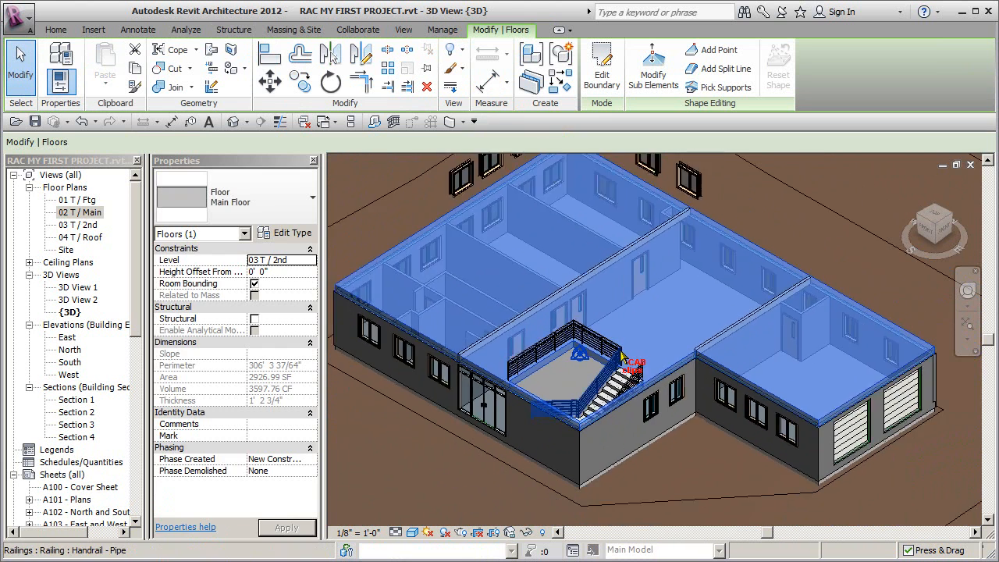
pyautogui.click(672, 445)
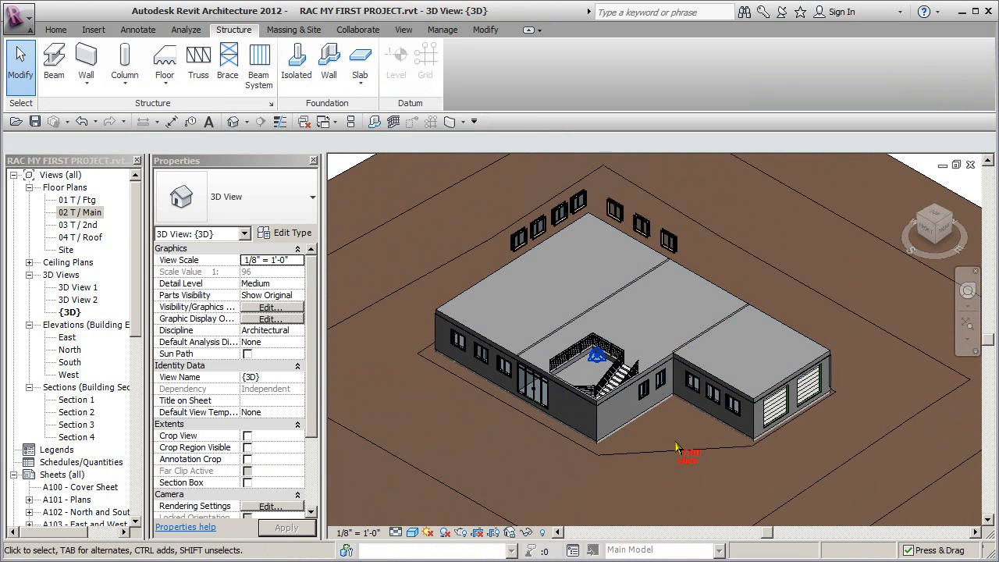